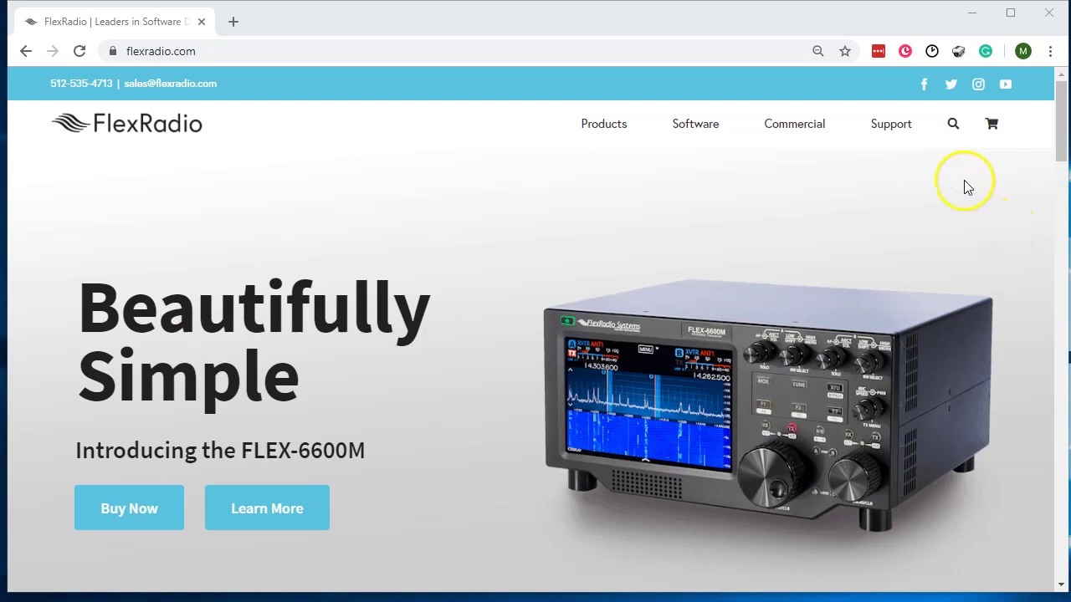
Open the Downloads page from the FlexRadio support options and find the directory listing of files
{"action": "left_click", "coordinate": [923, 132]}
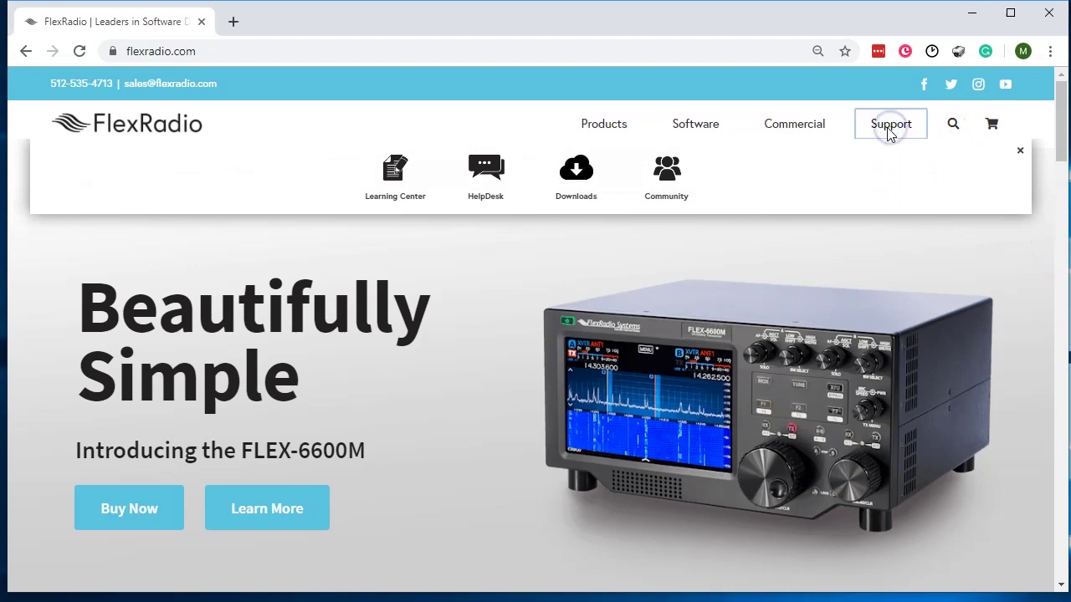
{"action": "left_click", "coordinate": [572, 176]}
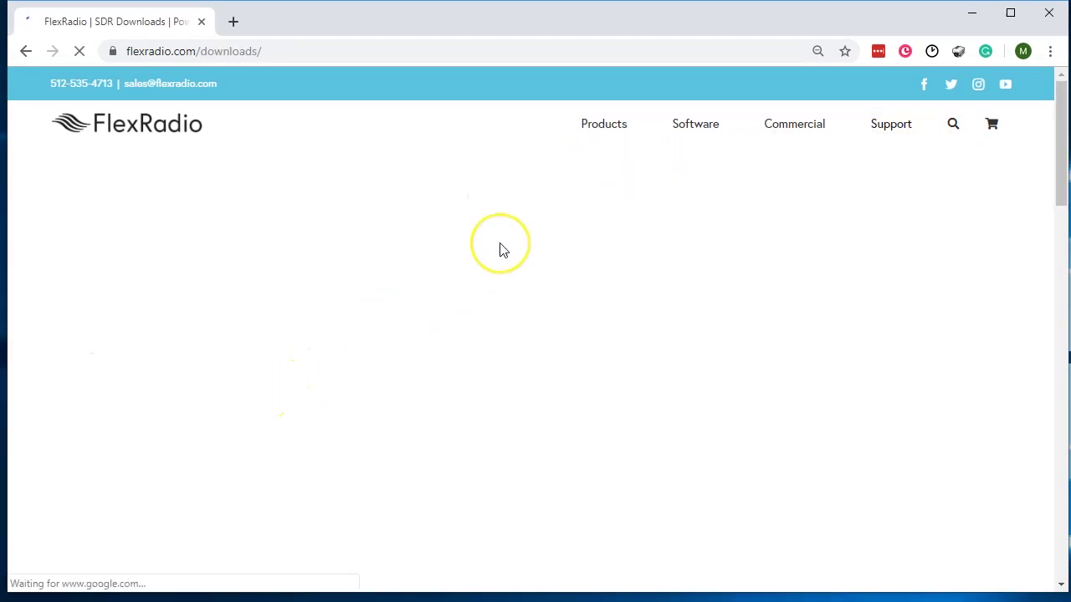
{"action": "scroll", "coordinate": [499, 249], "scroll_direction": "down", "scroll_amount": 9}
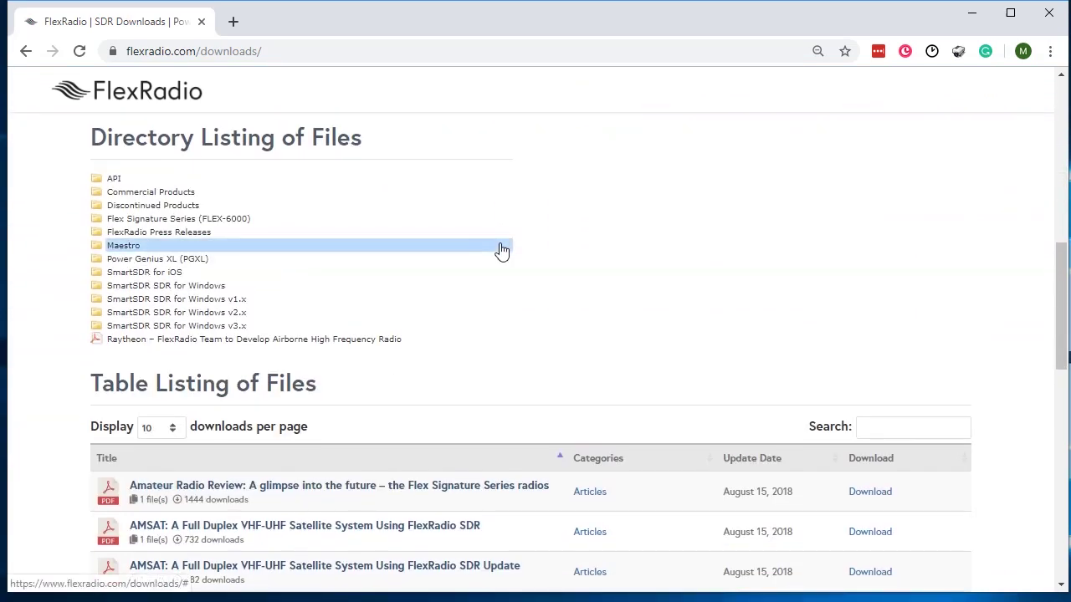
Download SmartSDR v3.0.27 from the Installers and Release Notes folder under SmartSDR SDR for Windows v3.x
{"action": "left_click", "coordinate": [182, 328]}
{"action": "left_click", "coordinate": [272, 341]}
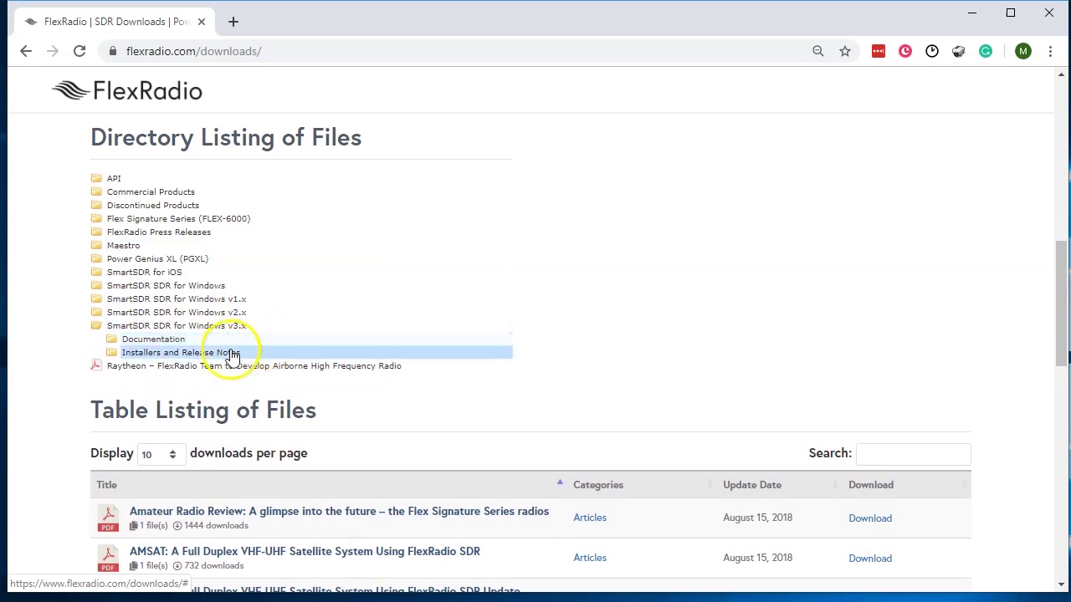
{"action": "left_click", "coordinate": [229, 353]}
{"action": "scroll", "coordinate": [452, 252], "scroll_direction": "down", "scroll_amount": 1}
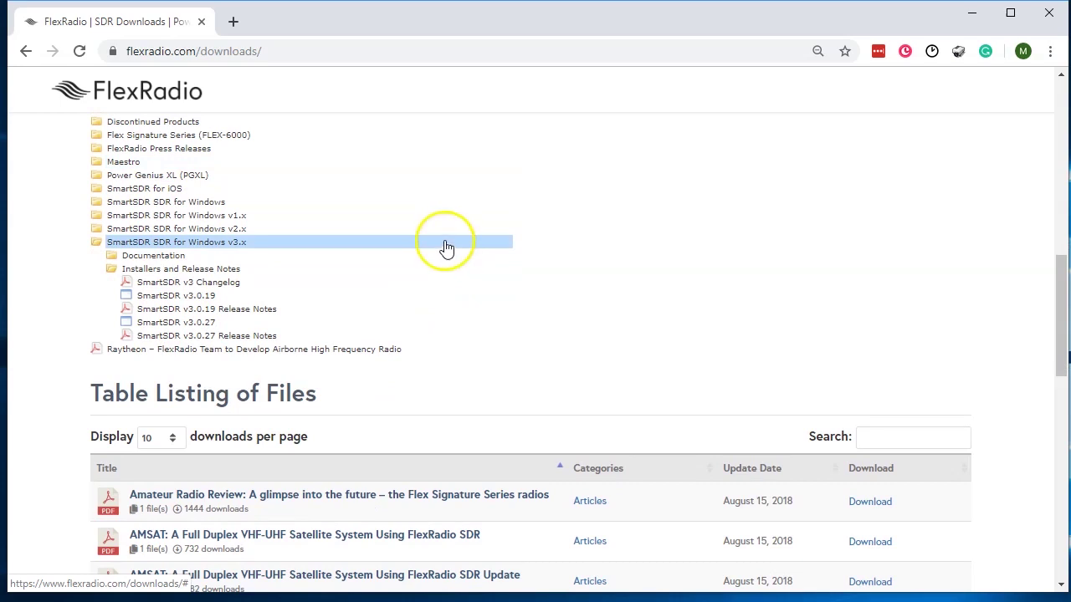
{"action": "left_click", "coordinate": [226, 330]}
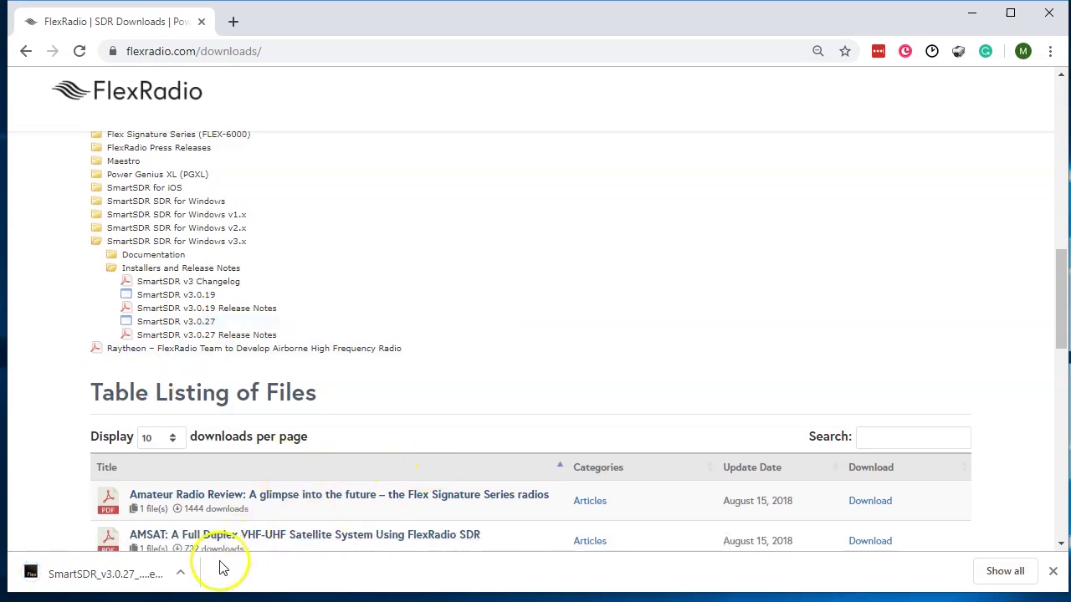
Run the downloaded SmartSDR v3.0.27 installer, minimizing the browser and allowing the file past the security warning
{"action": "left_click", "coordinate": [137, 574]}
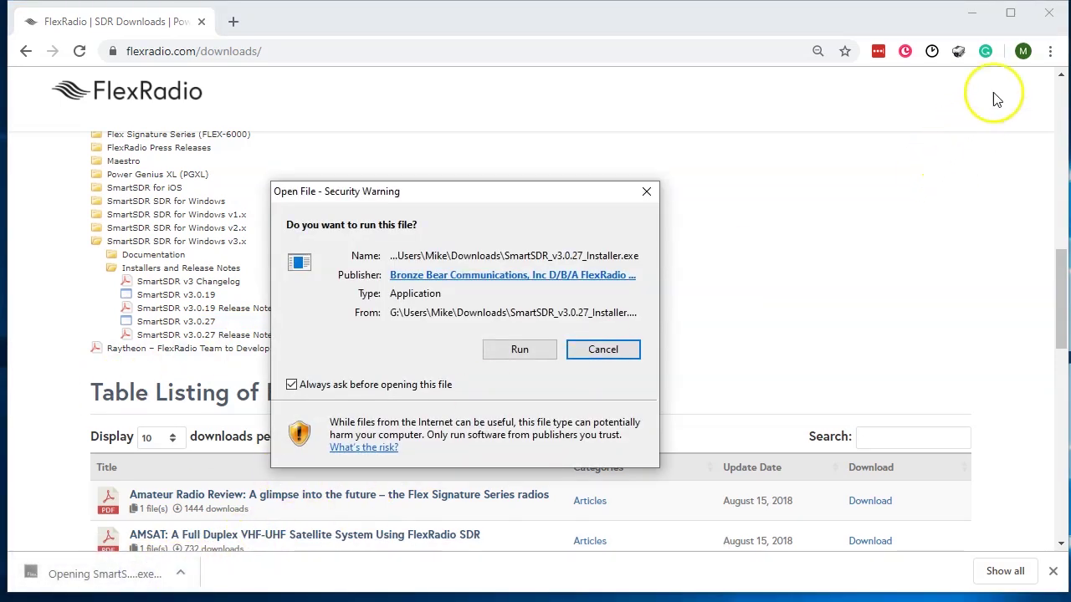
{"action": "left_click", "coordinate": [974, 17]}
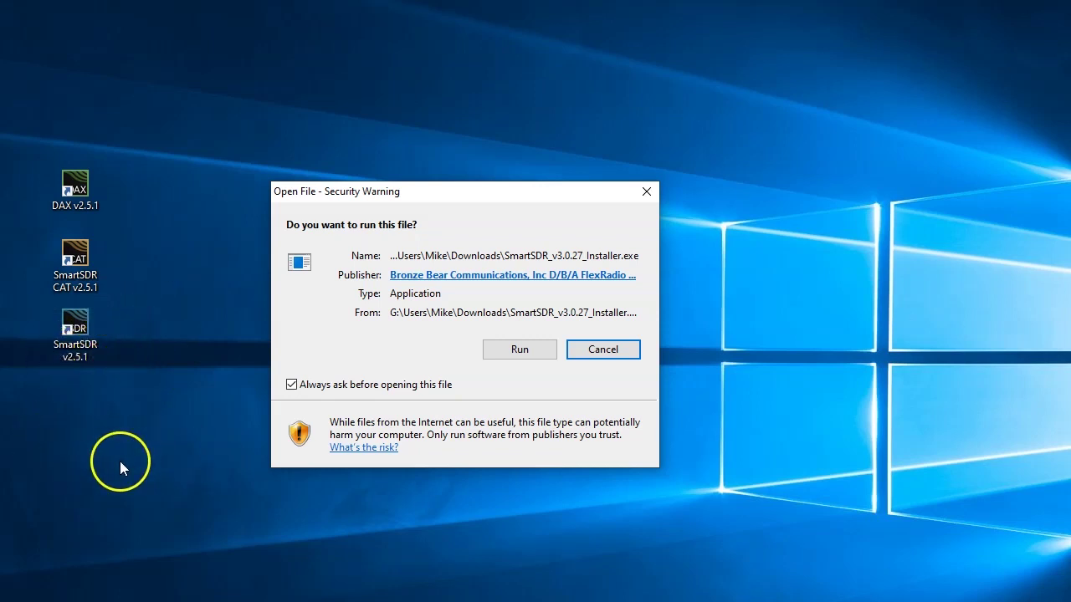
{"action": "left_click", "coordinate": [532, 351]}
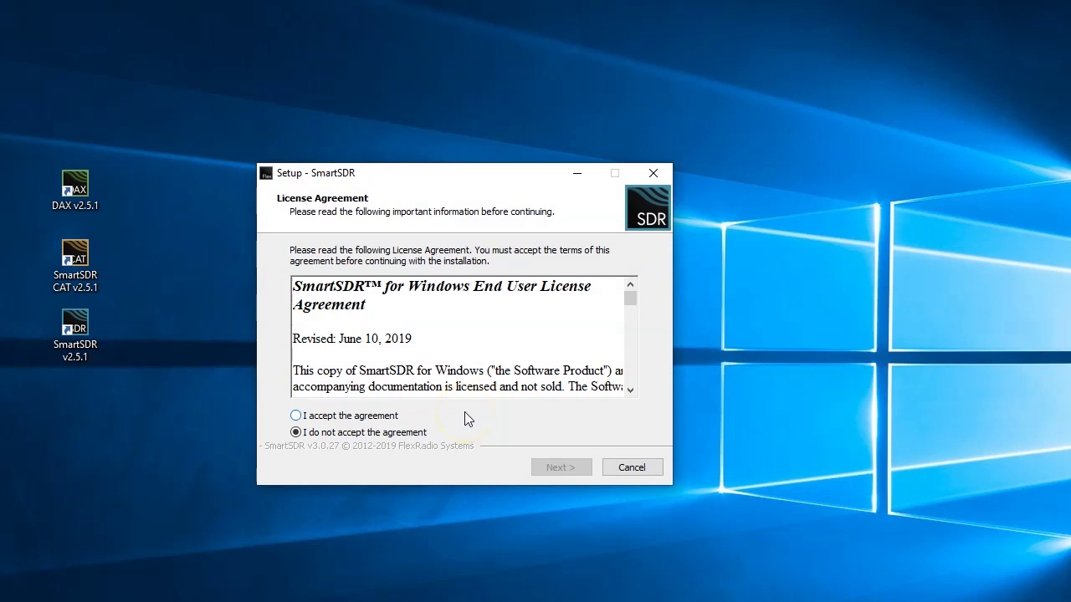
Accept the SmartSDR for Windows End User License Agreement, read through its text and continue the setup
{"action": "left_click", "coordinate": [357, 418]}
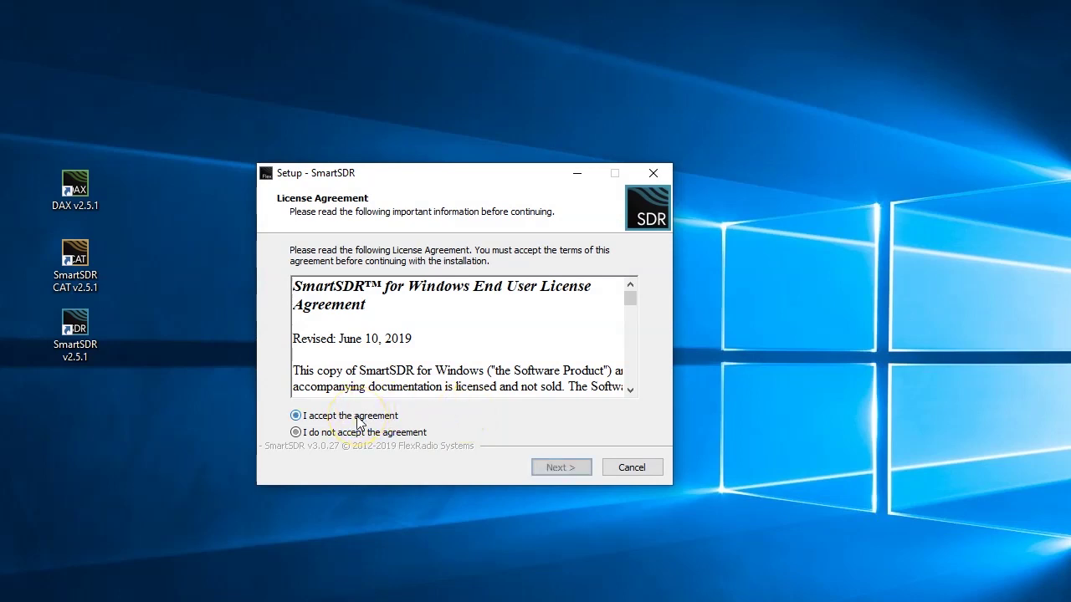
{"action": "left_click", "coordinate": [523, 308]}
{"action": "scroll", "coordinate": [508, 334], "scroll_direction": "down", "scroll_amount": 2}
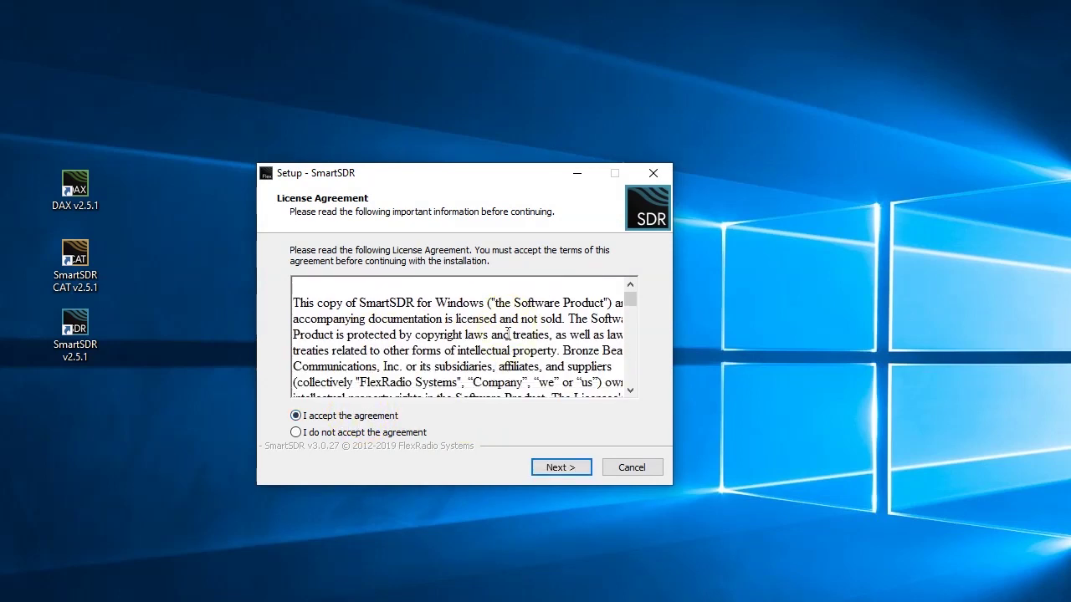
{"action": "scroll", "coordinate": [507, 333], "scroll_direction": "down", "scroll_amount": 3}
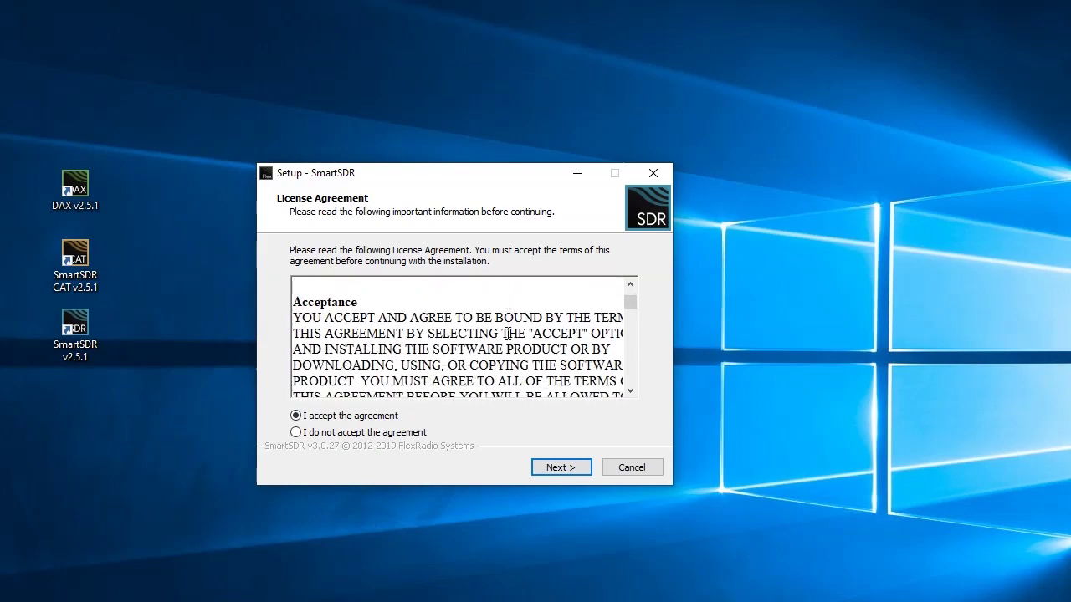
{"action": "scroll", "coordinate": [508, 334], "scroll_direction": "down", "scroll_amount": 8}
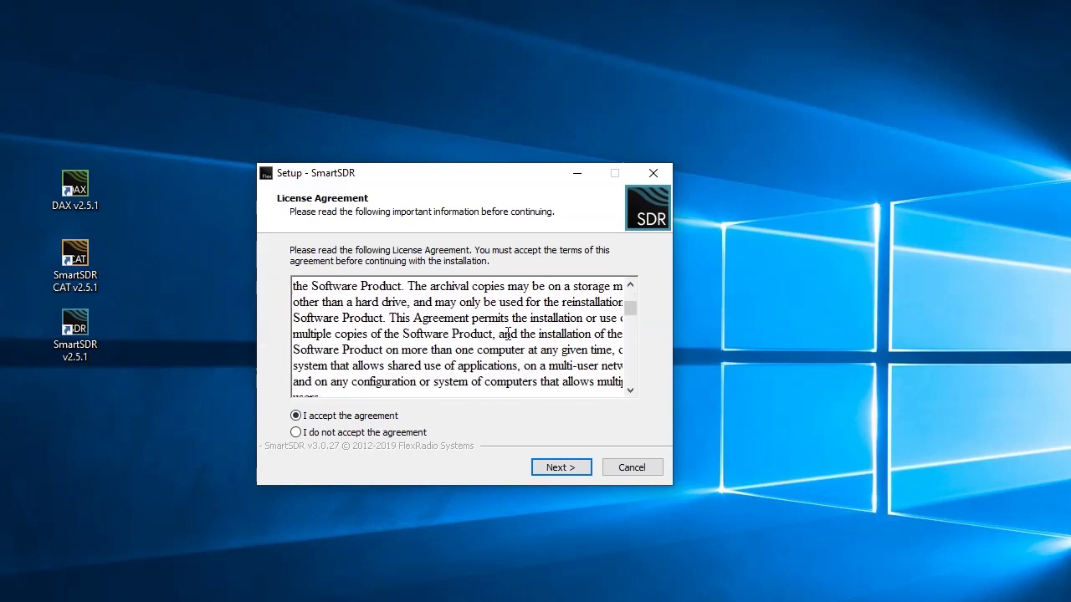
{"action": "scroll", "coordinate": [508, 334], "scroll_direction": "down", "scroll_amount": 10}
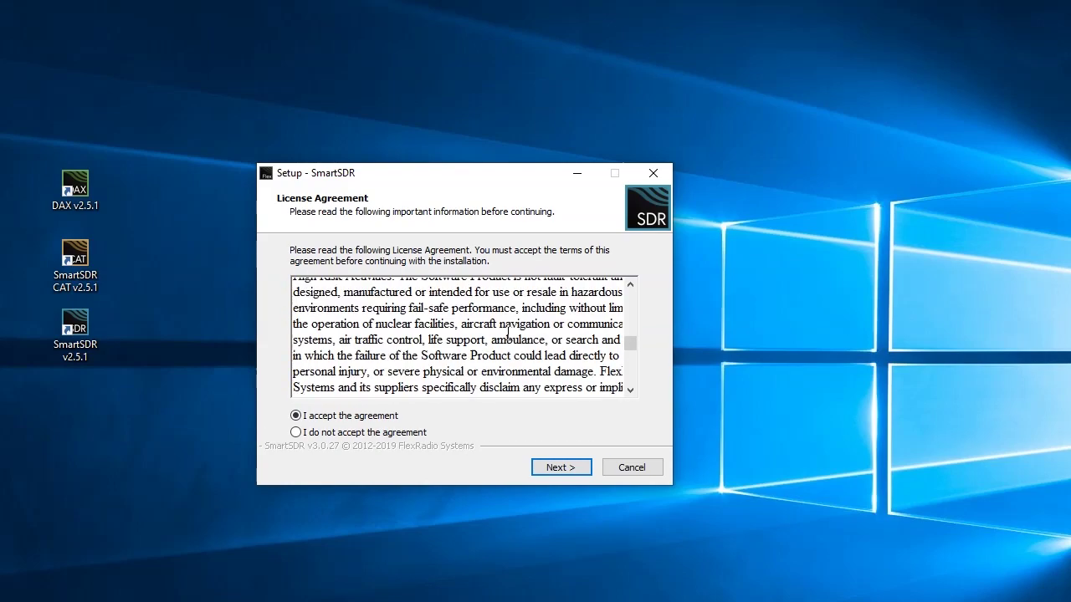
{"action": "scroll", "coordinate": [508, 334], "scroll_direction": "down", "scroll_amount": 10}
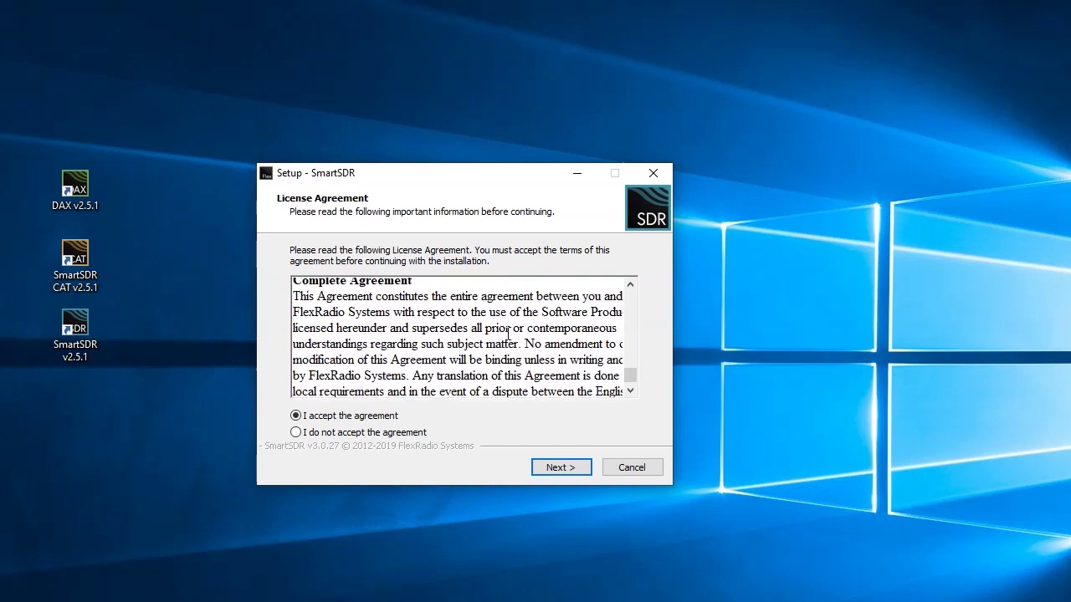
{"action": "left_click", "coordinate": [558, 469]}
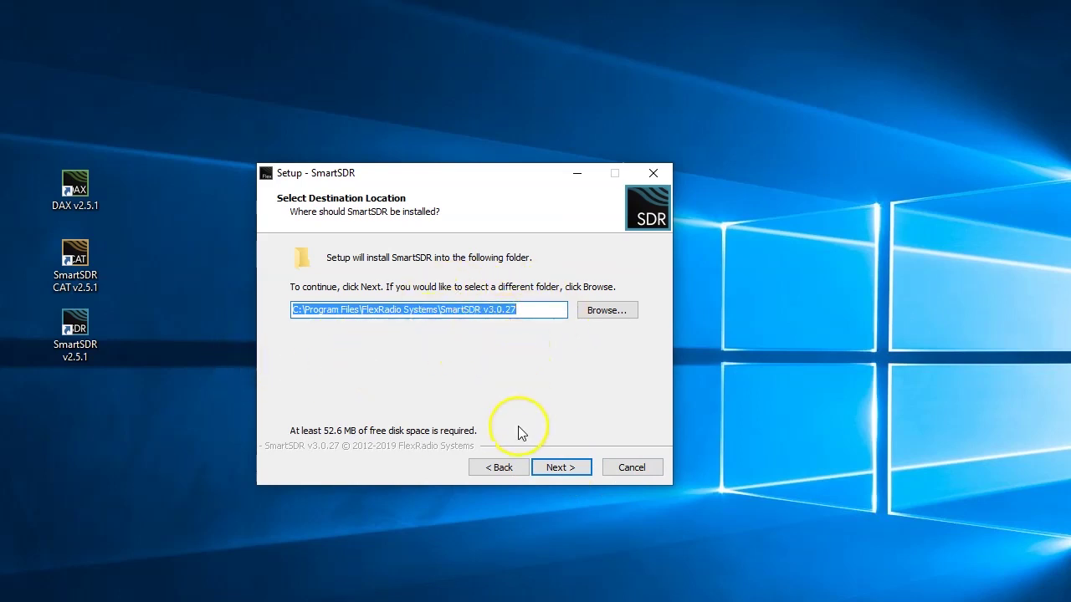
Install SmartSDR into the default folder with the DAX and SmartSDR CAT components and a desktop shortcut
{"action": "left_click", "coordinate": [567, 472]}
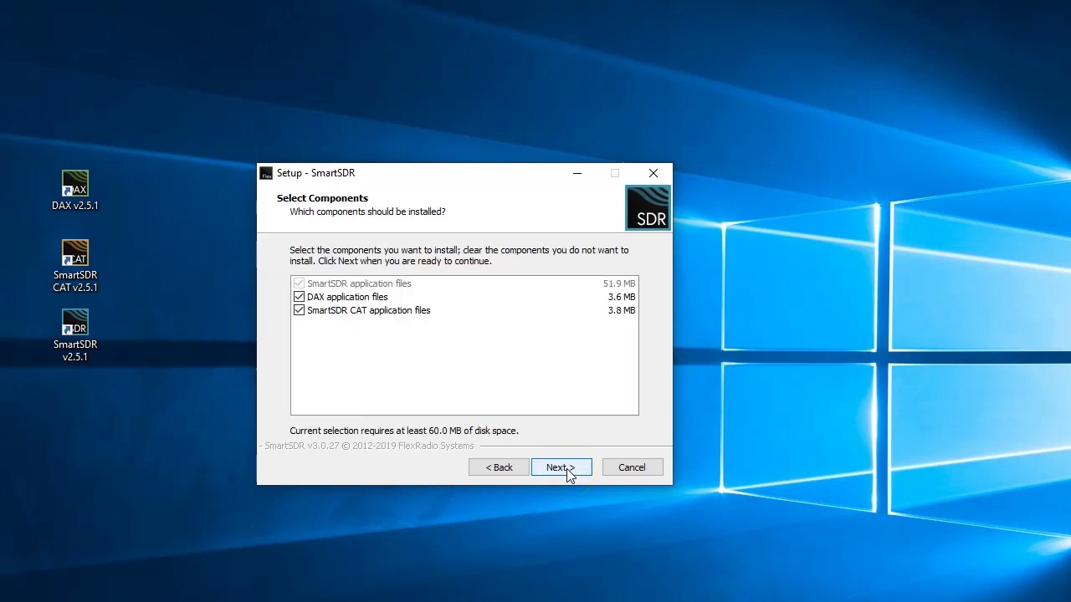
{"action": "left_click", "coordinate": [569, 474]}
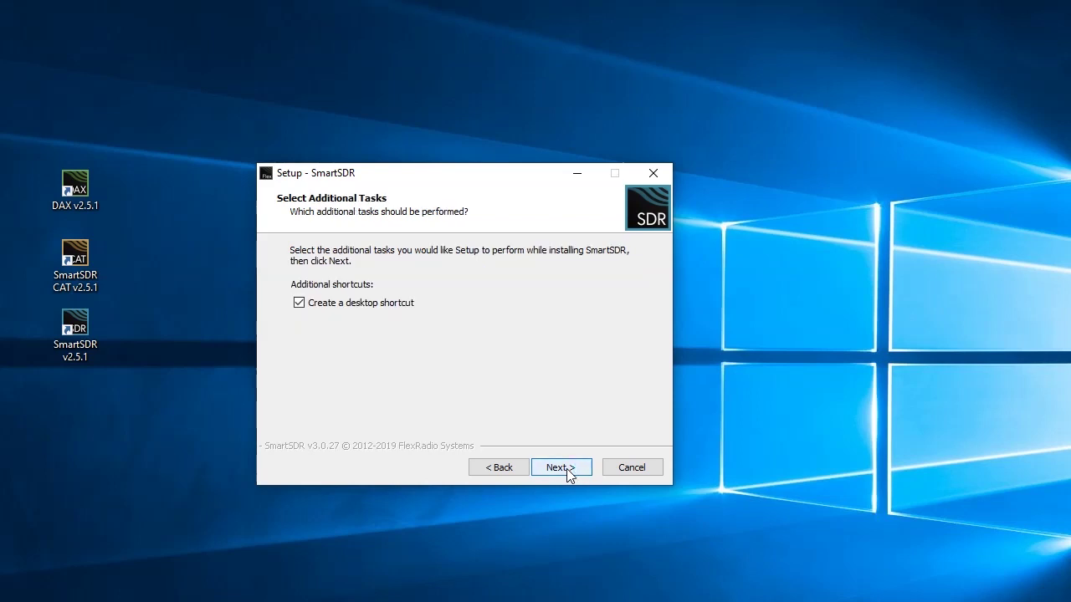
{"action": "left_click", "coordinate": [569, 472]}
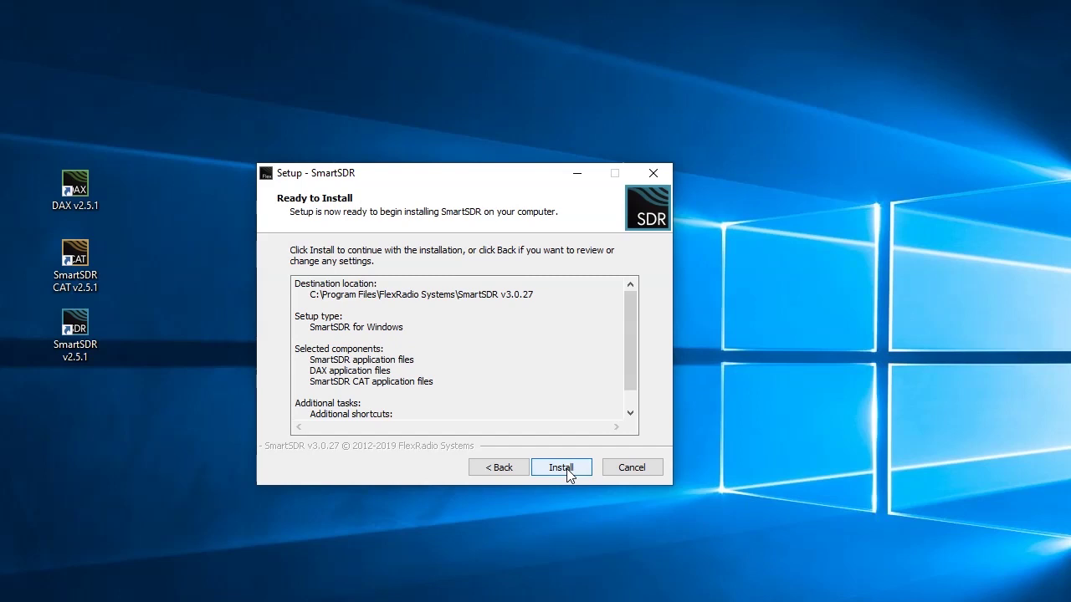
{"action": "left_click", "coordinate": [567, 471]}
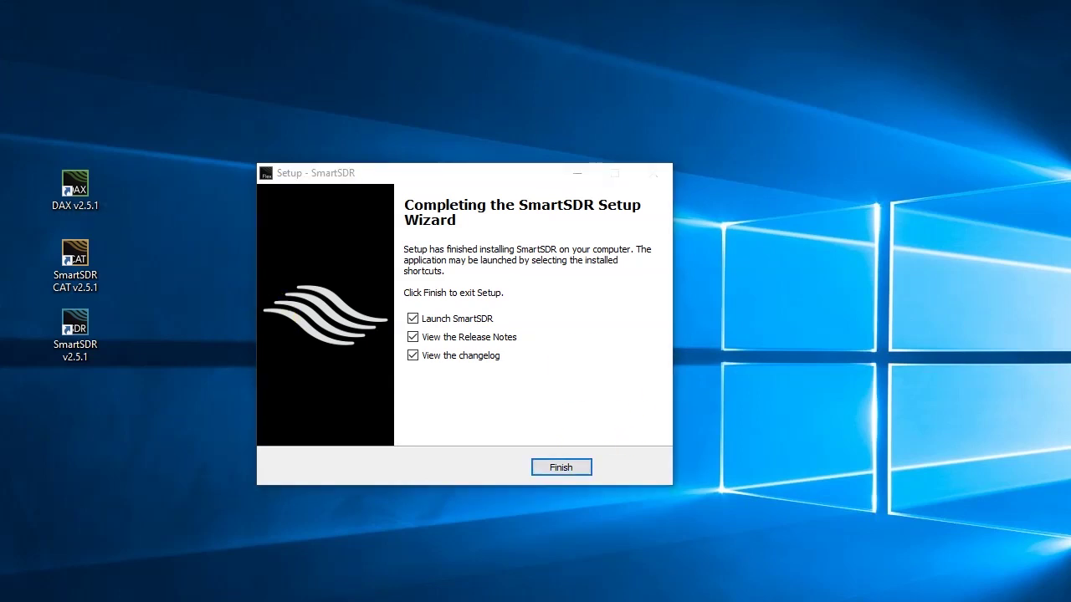
Move the three new v3.0.27 shortcuts next to the setup window and delete the three v2.5.1 desktop shortcuts
{"action": "left_click_drag", "start_coordinate": [1070, 226], "coordinate": [797, 217]}
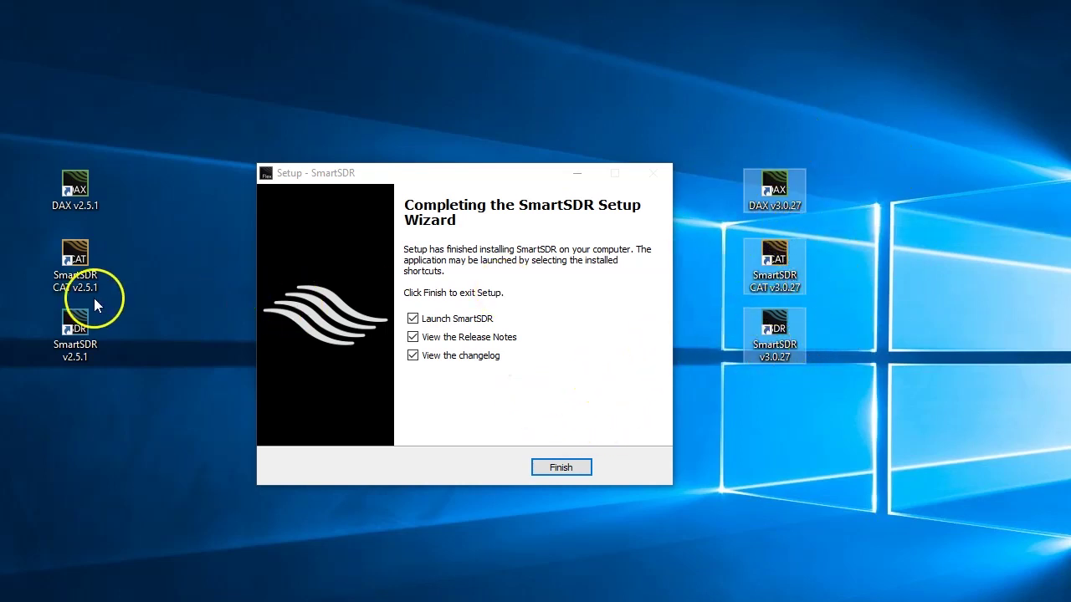
{"action": "left_click_drag", "start_coordinate": [18, 132], "coordinate": [153, 402]}
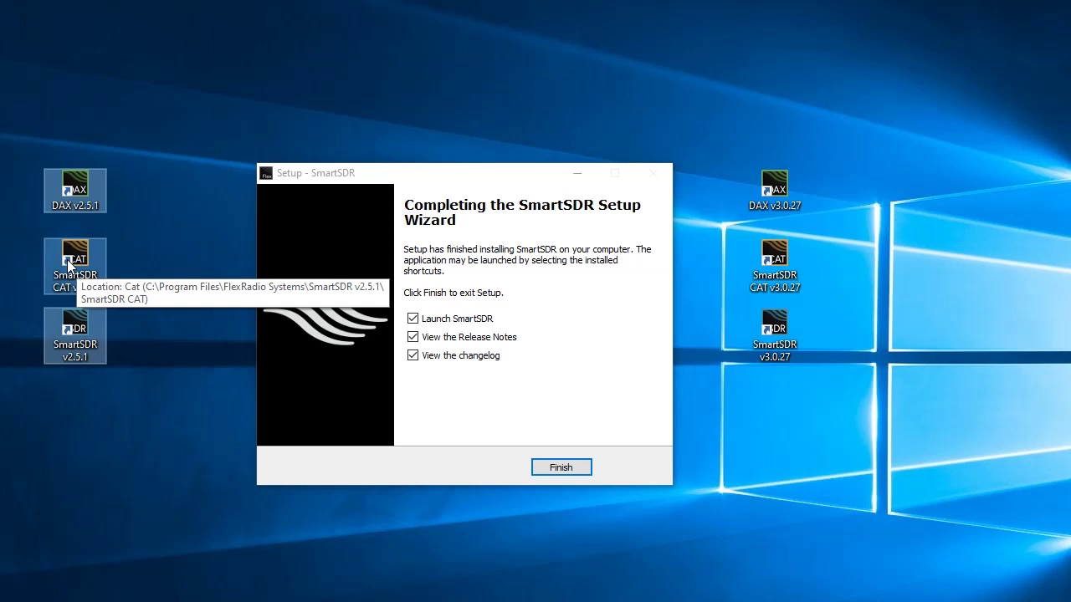
{"action": "key", "text": "Delete"}
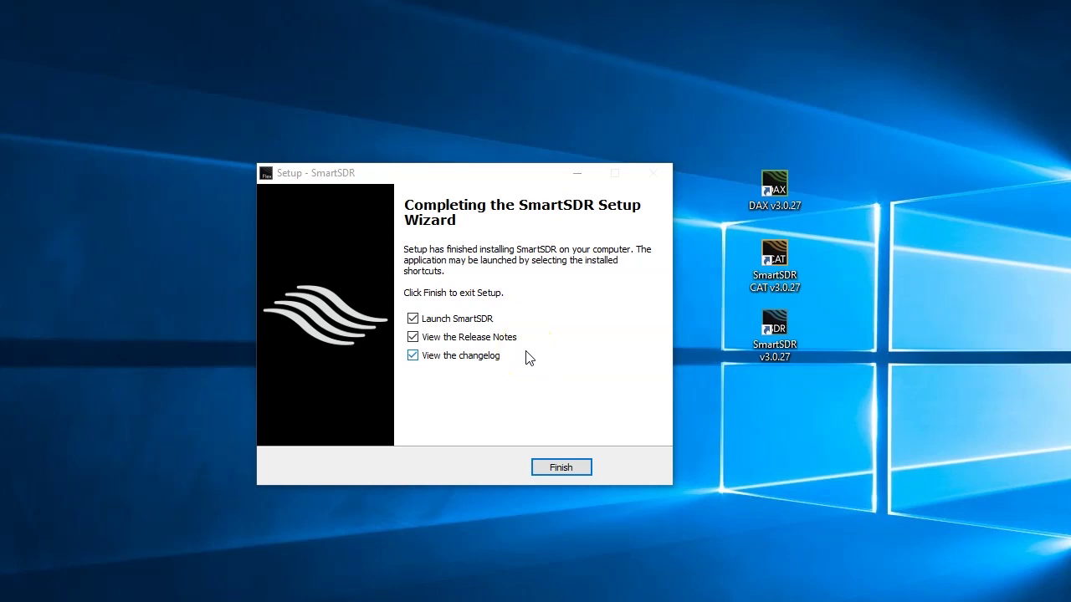
Finish the setup with Launch SmartSDR enabled and viewing of the release notes and changelog turned off
{"action": "left_click", "coordinate": [412, 338]}
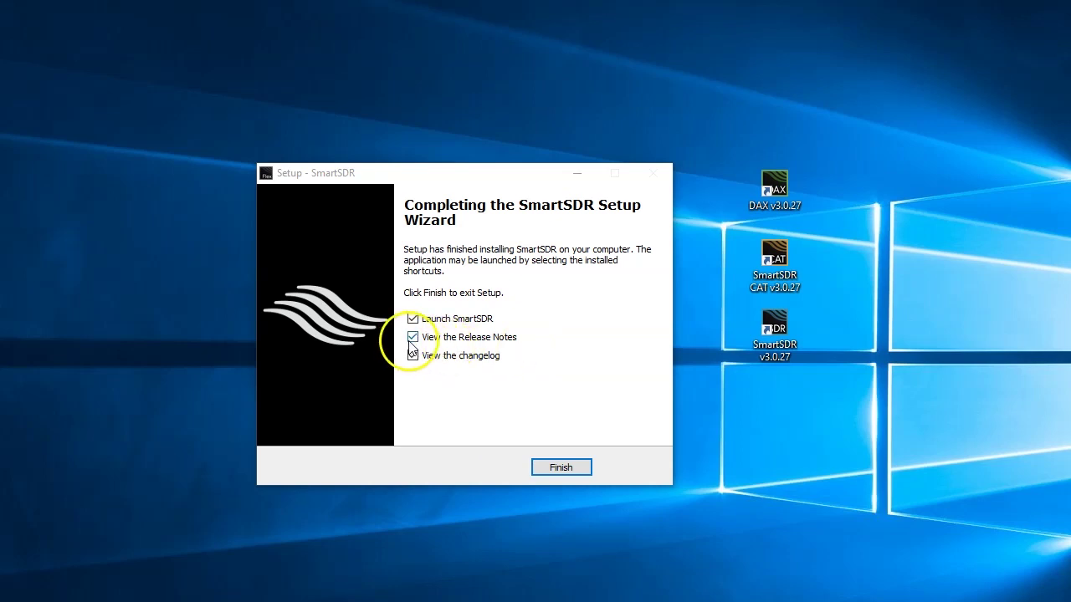
{"action": "left_click", "coordinate": [413, 355]}
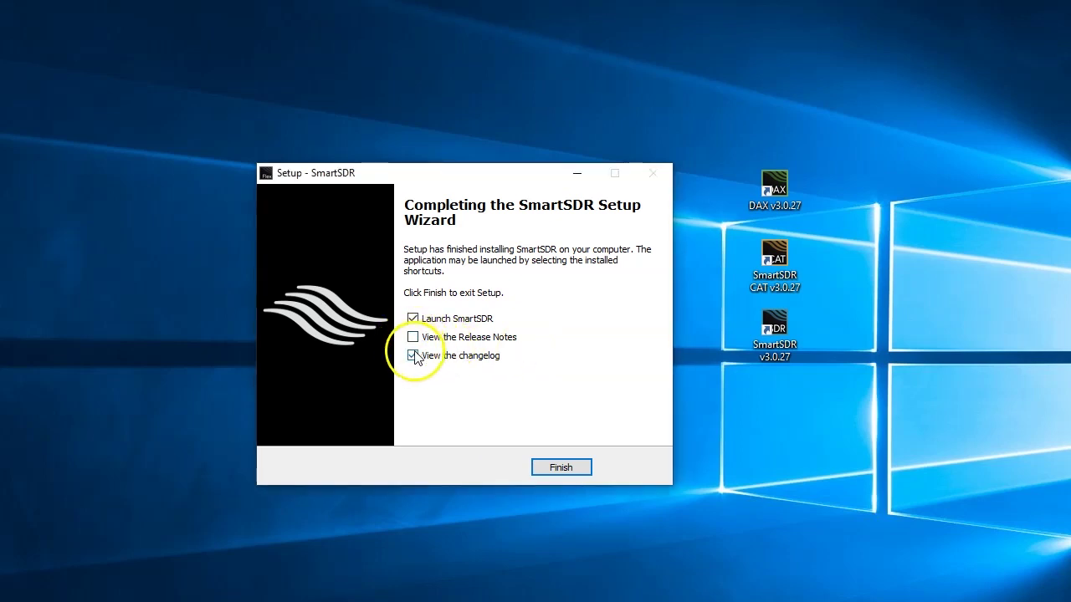
{"action": "left_click", "coordinate": [571, 468]}
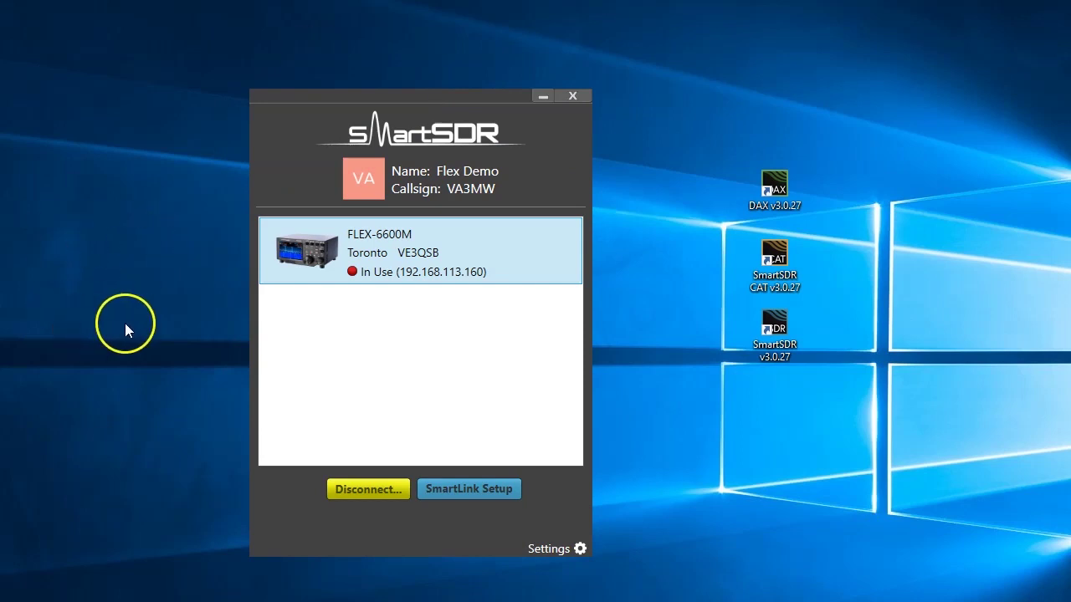
Copy the radio info of the FLEX-6600M to the clipboard
{"action": "mouse_move", "coordinate": [377, 266]}
{"action": "mouse_move", "coordinate": [475, 271]}
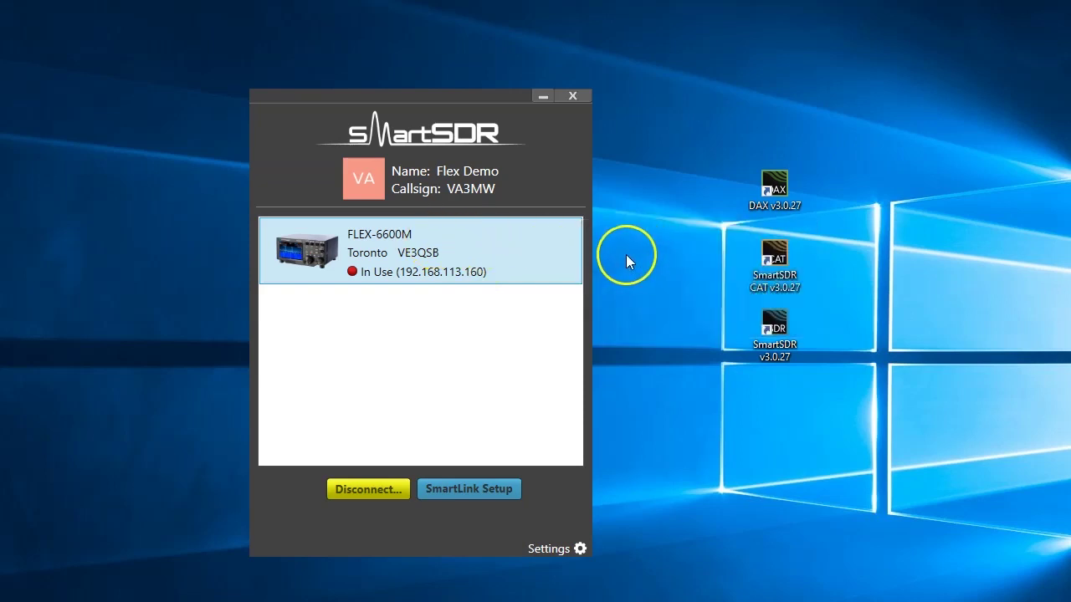
{"action": "right_click", "coordinate": [458, 250]}
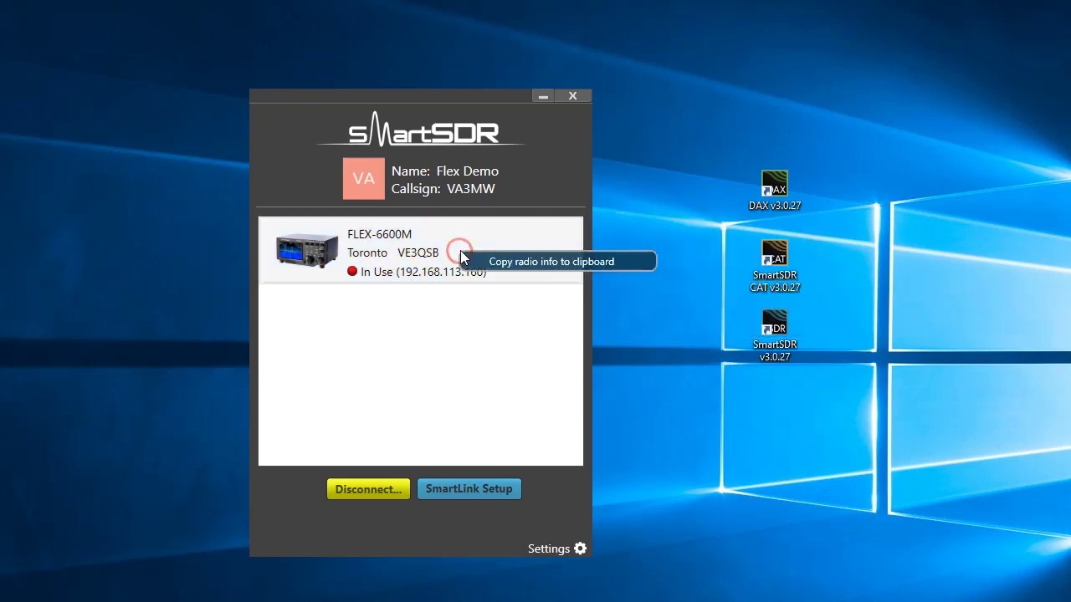
{"action": "left_click", "coordinate": [527, 263]}
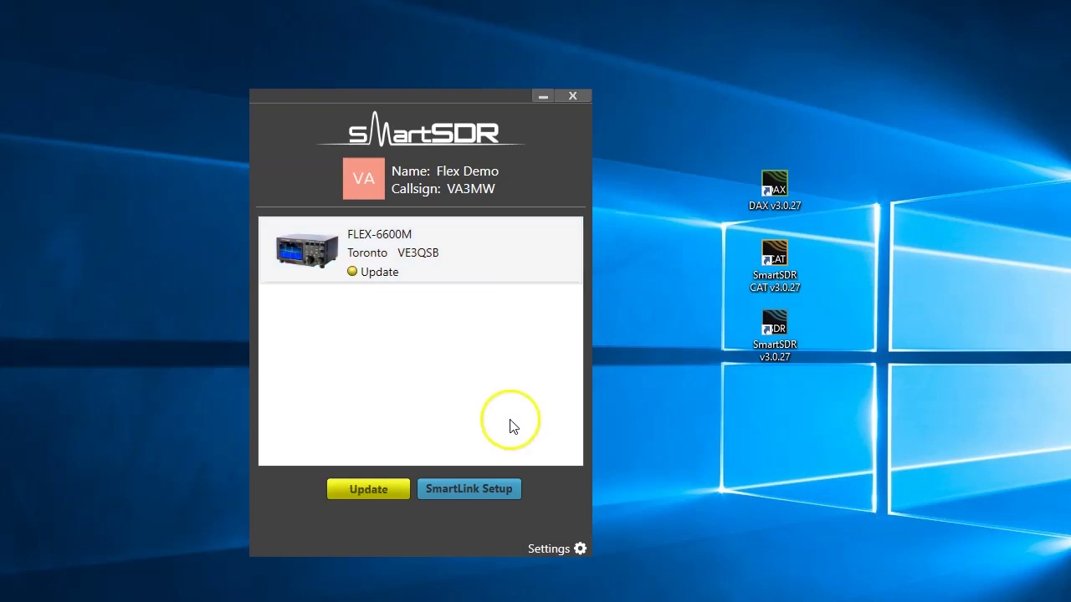
Select the FLEX-6600M in the radio list and start its update
{"action": "left_click", "coordinate": [440, 261]}
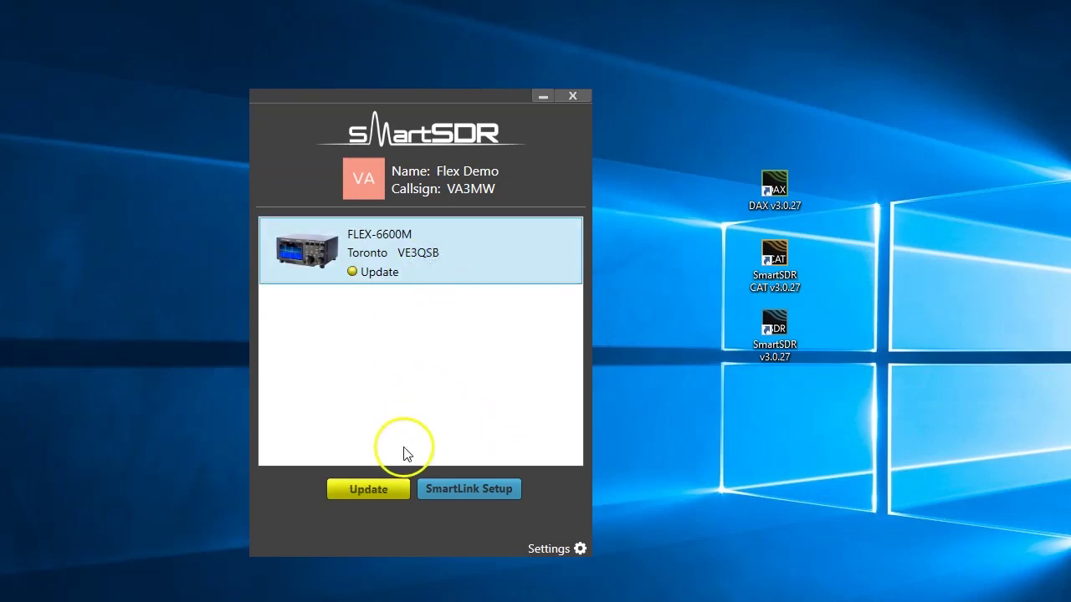
{"action": "left_click", "coordinate": [357, 489]}
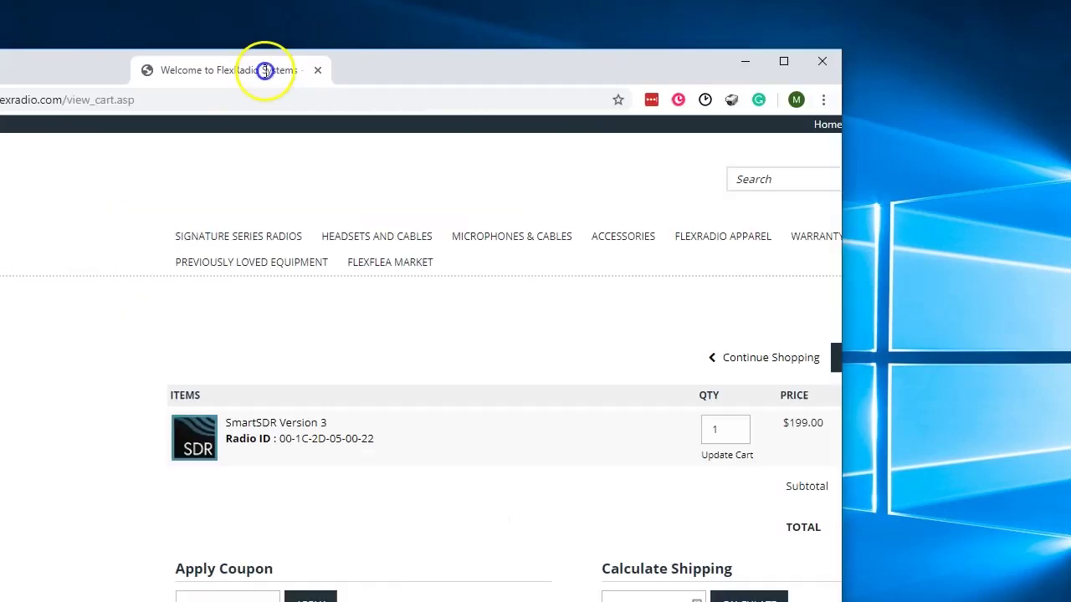
Proceed to checkout with SmartSDR Version 3 in the FlexRadio cart and look over the billing form and order summary
{"action": "left_click_drag", "start_coordinate": [265, 67], "coordinate": [477, 39]}
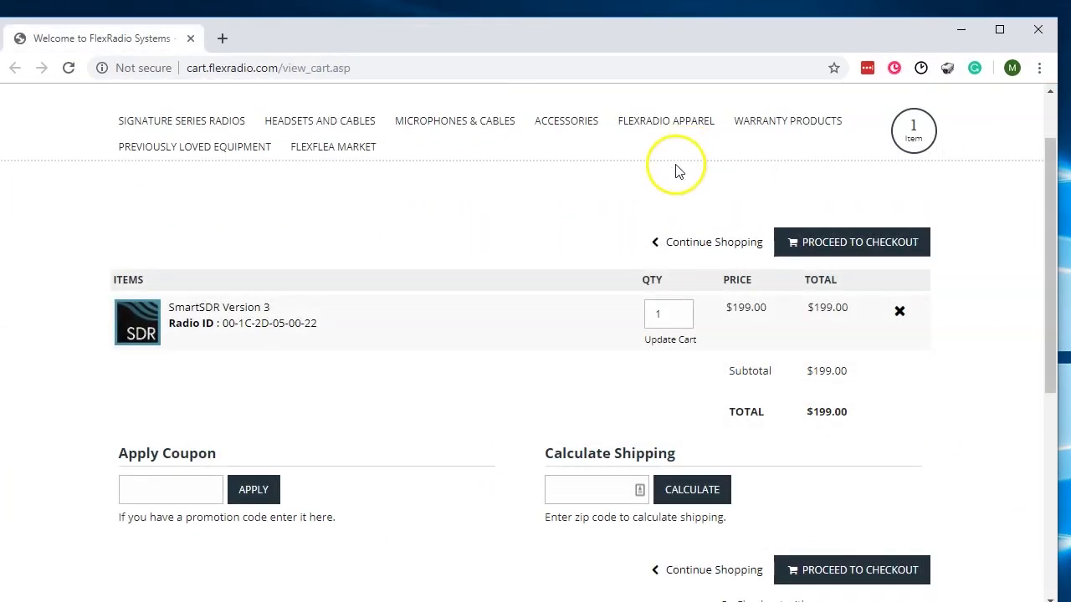
{"action": "scroll", "coordinate": [677, 170], "scroll_direction": "down", "scroll_amount": 3}
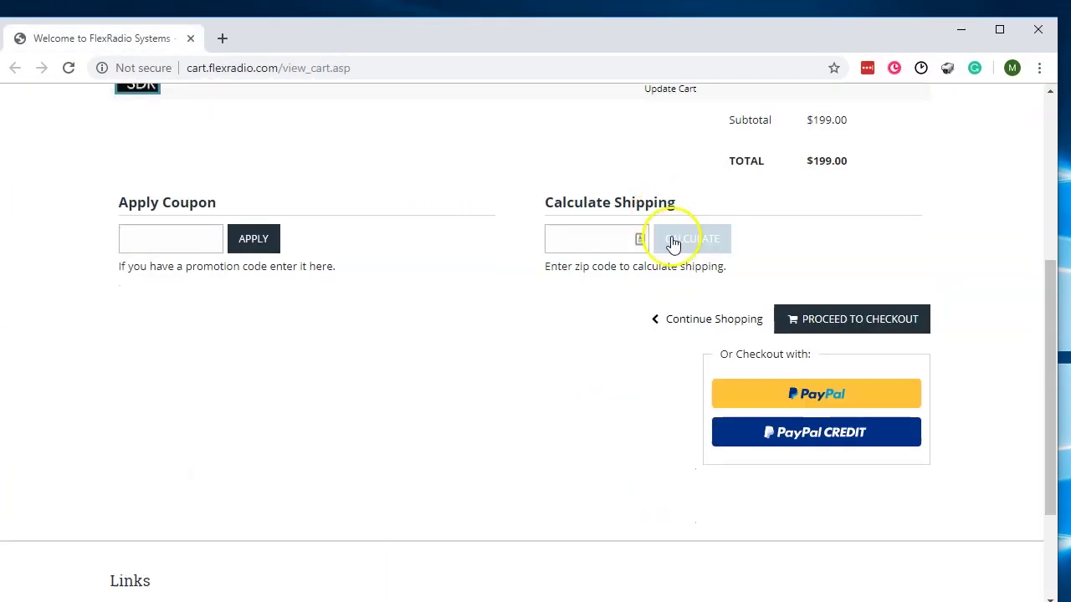
{"action": "left_click", "coordinate": [862, 316]}
{"action": "scroll", "coordinate": [356, 211], "scroll_direction": "down", "scroll_amount": 4}
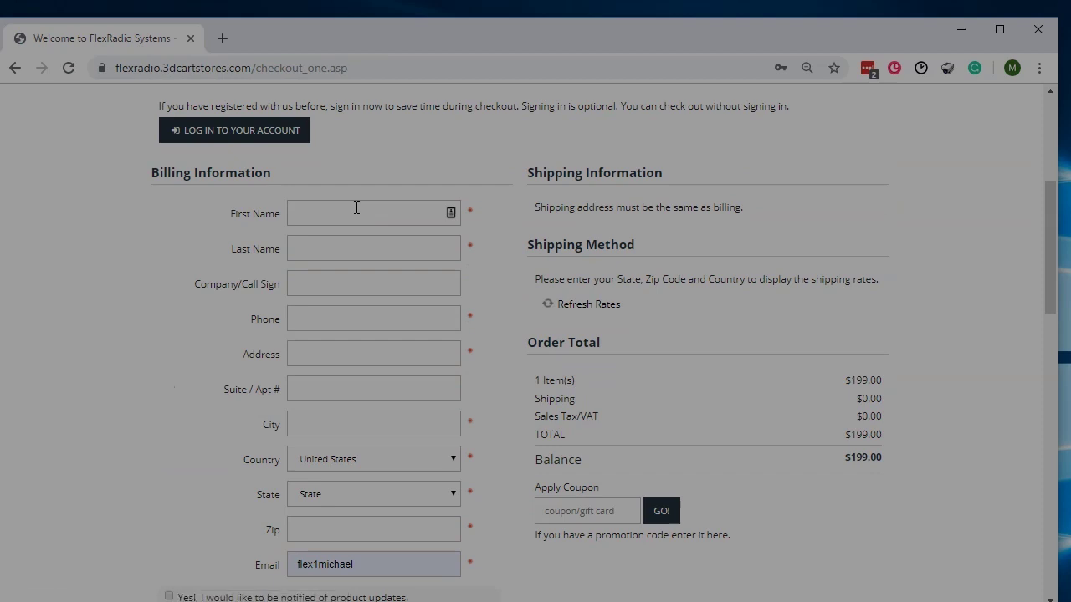
{"action": "scroll", "coordinate": [357, 209], "scroll_direction": "up", "scroll_amount": 3}
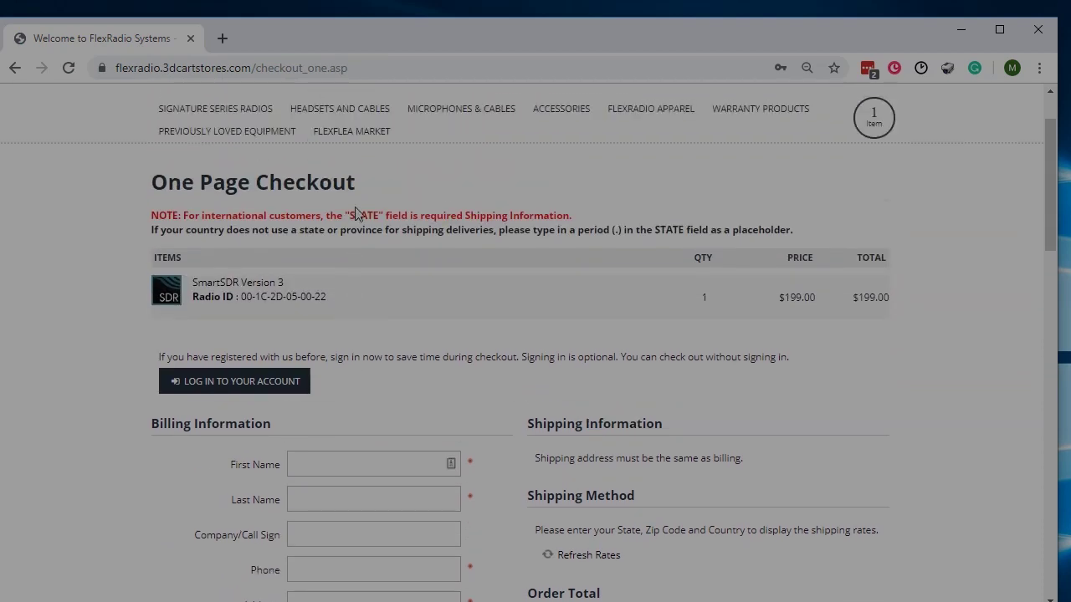
Review the checkout page's billing, payment and additional question sections, and check the Radio ID listed under the SmartSDR Version 3 item
{"action": "scroll", "coordinate": [355, 211], "scroll_direction": "down", "scroll_amount": 7}
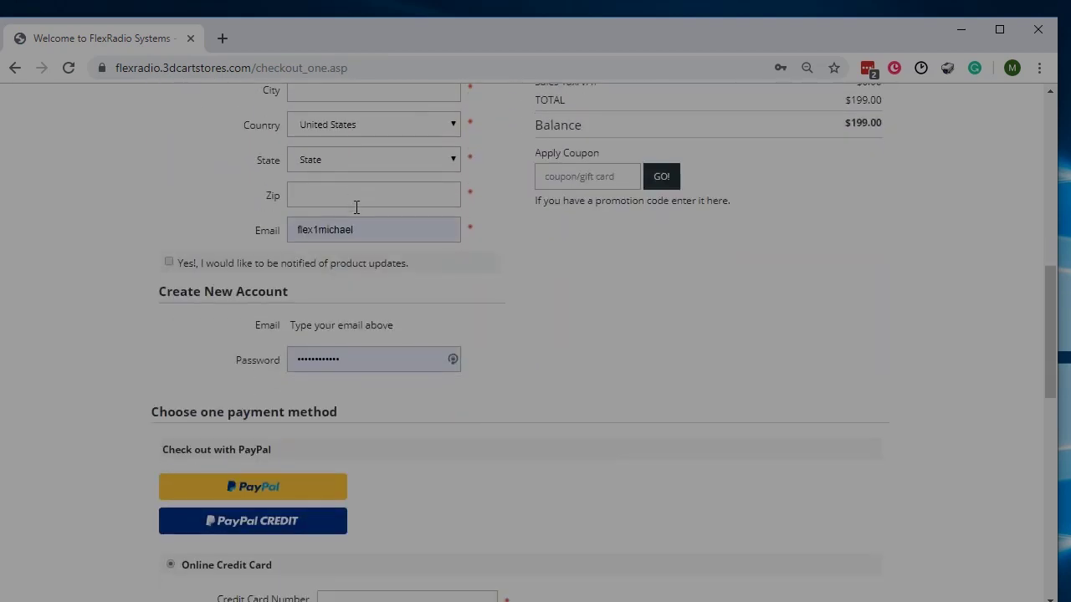
{"action": "scroll", "coordinate": [357, 210], "scroll_direction": "down", "scroll_amount": 4}
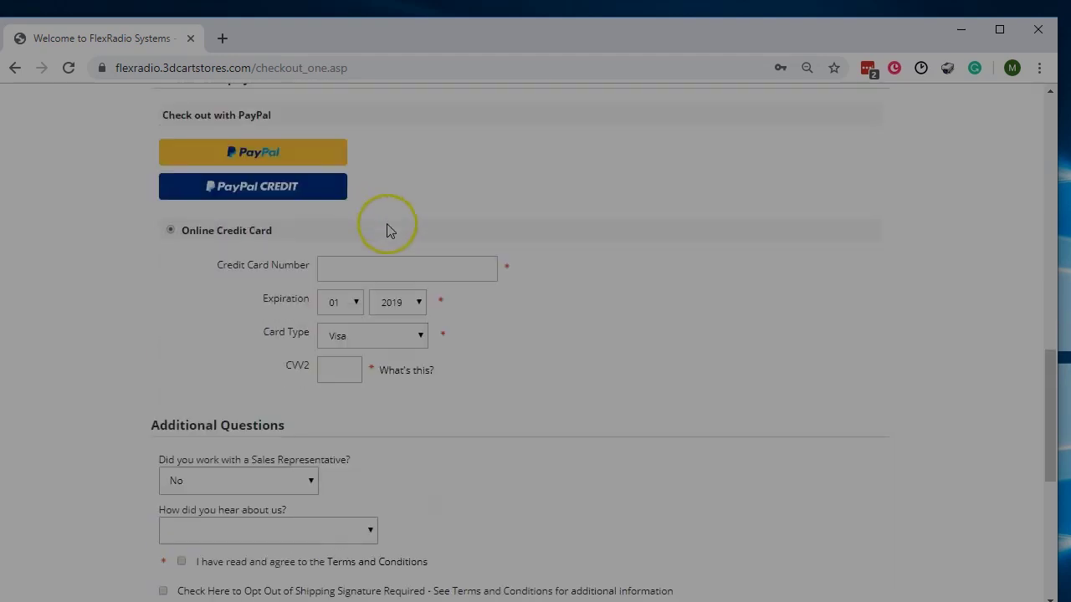
{"action": "scroll", "coordinate": [566, 262], "scroll_direction": "down", "scroll_amount": 2}
{"action": "scroll", "coordinate": [565, 262], "scroll_direction": "down", "scroll_amount": 3}
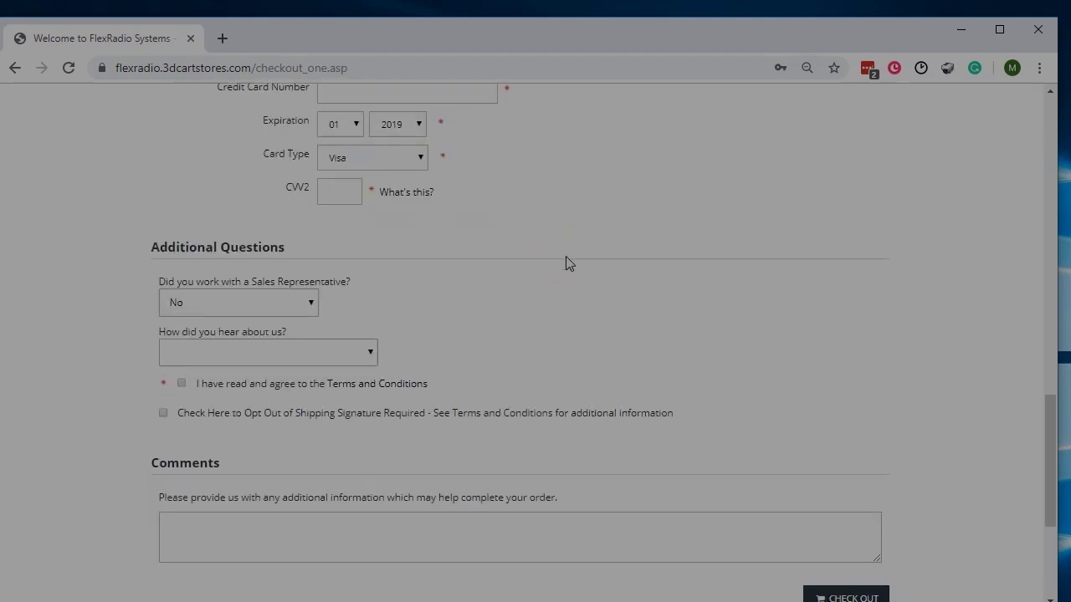
{"action": "scroll", "coordinate": [566, 263], "scroll_direction": "up", "scroll_amount": 1}
{"action": "scroll", "coordinate": [567, 257], "scroll_direction": "up", "scroll_amount": 10}
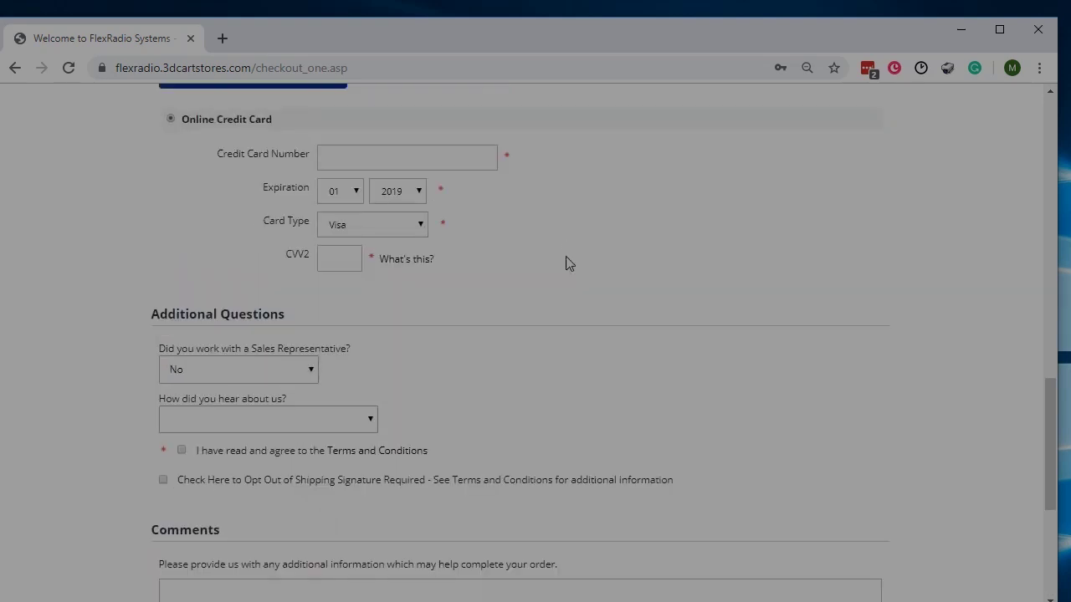
{"action": "scroll", "coordinate": [568, 256], "scroll_direction": "up", "scroll_amount": 4}
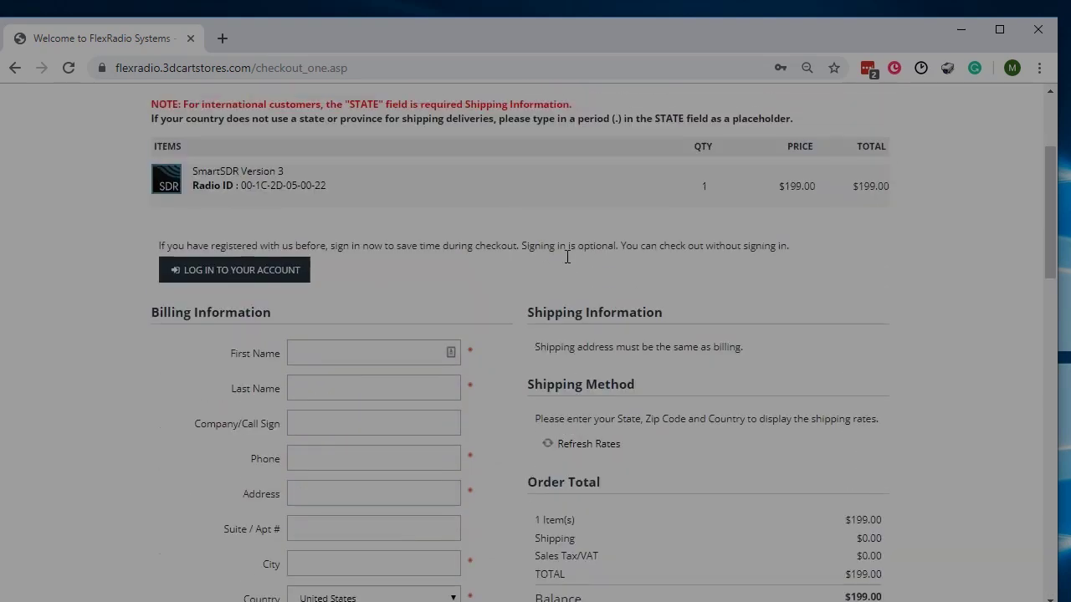
{"action": "left_click_drag", "start_coordinate": [354, 182], "coordinate": [267, 185]}
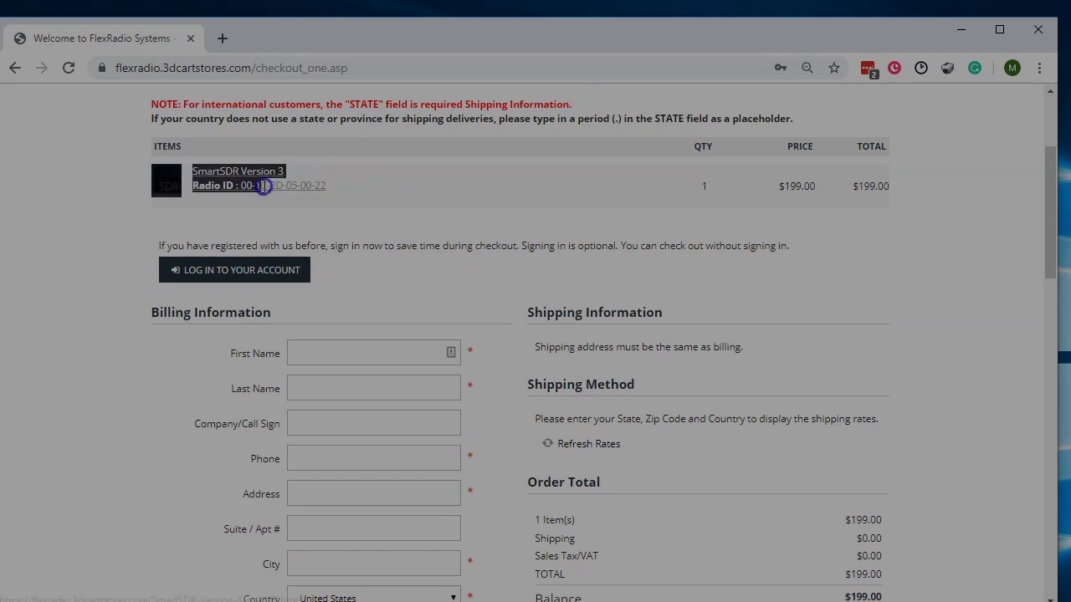
{"action": "left_click", "coordinate": [503, 195]}
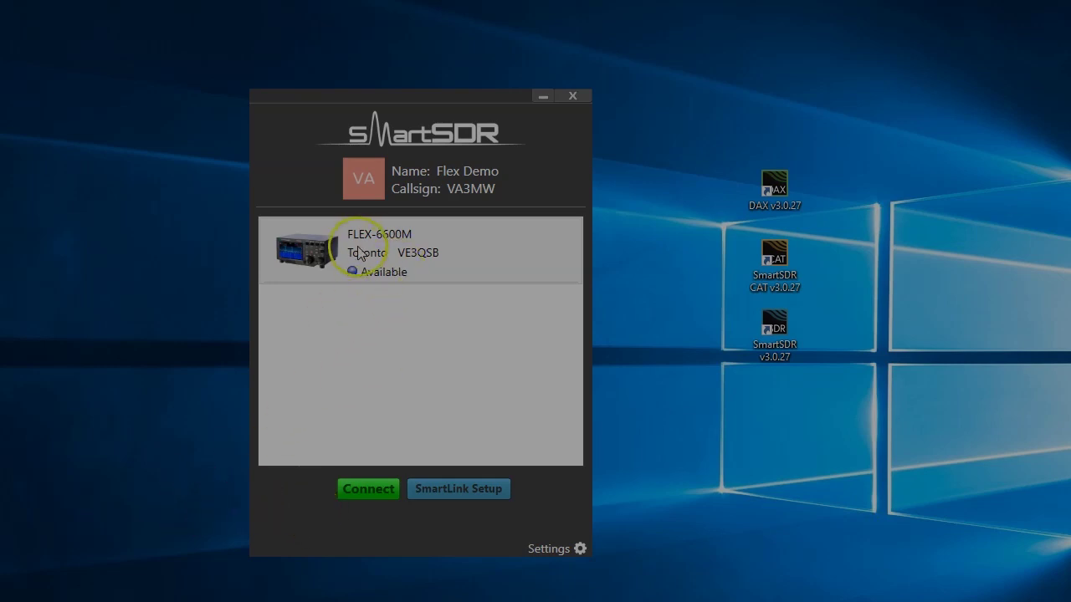
Check the FLEX-6600M's maximum licensed version and firmware in SmartSDR's radio list and in the info on the radio's front panel
{"action": "mouse_move", "coordinate": [360, 253]}
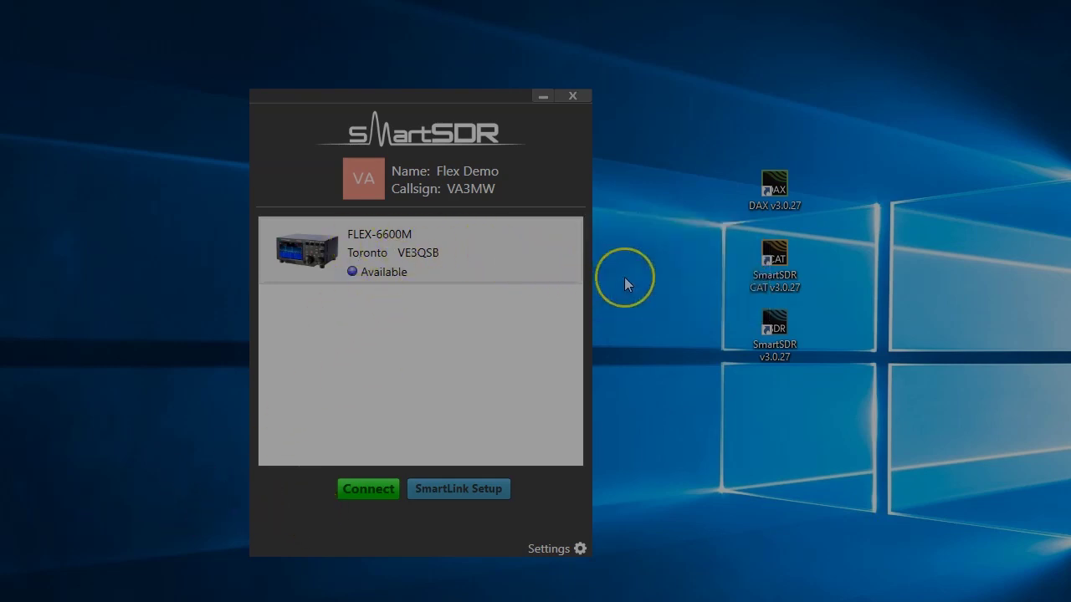
{"action": "mouse_move", "coordinate": [466, 264]}
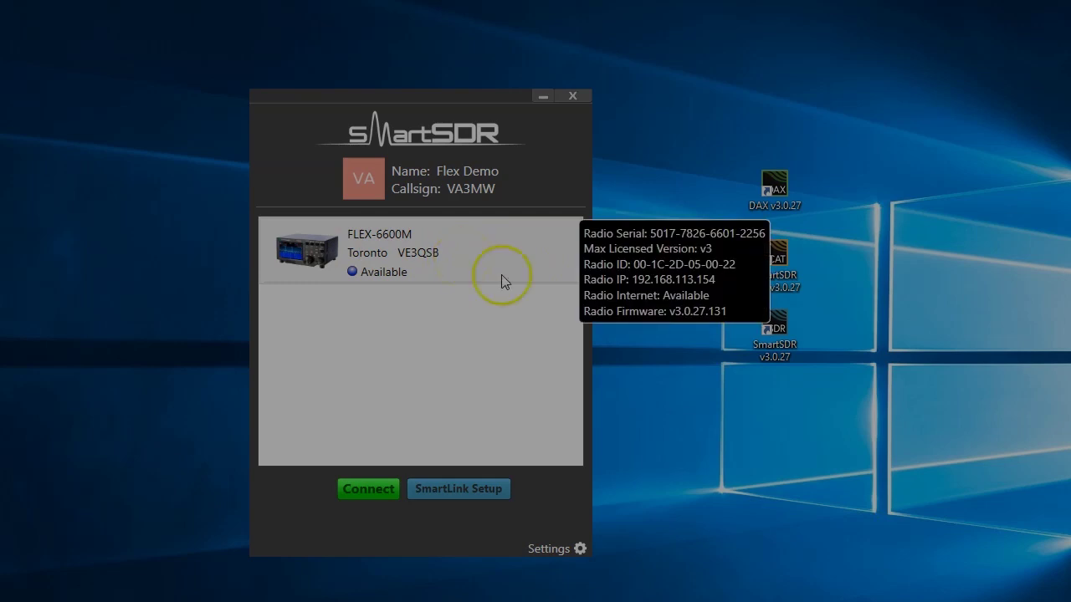
{"action": "mouse_move", "coordinate": [501, 254]}
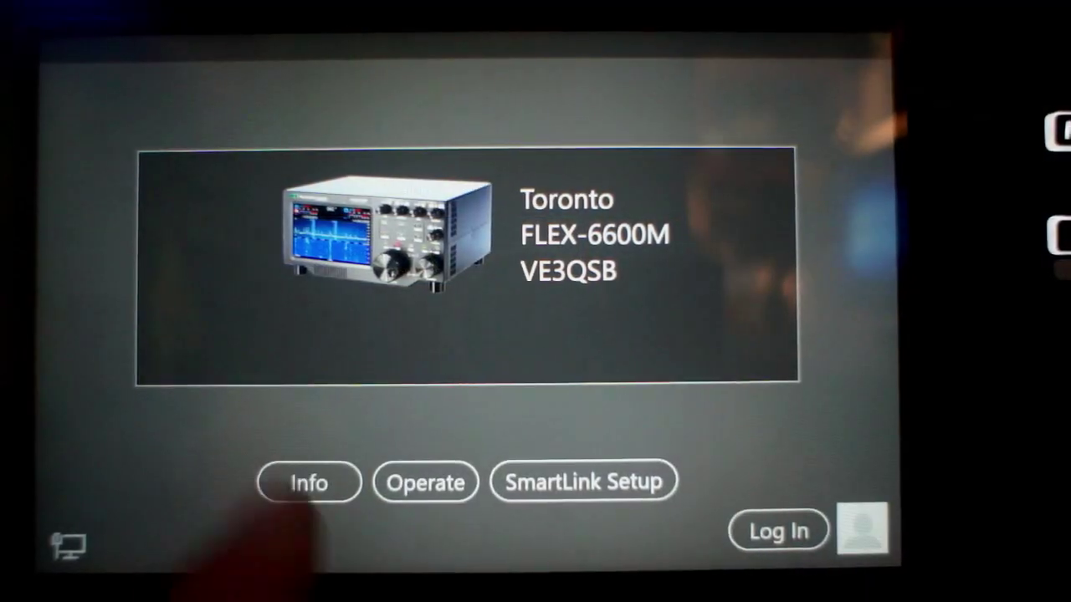
{"action": "left_click", "coordinate": [306, 483]}
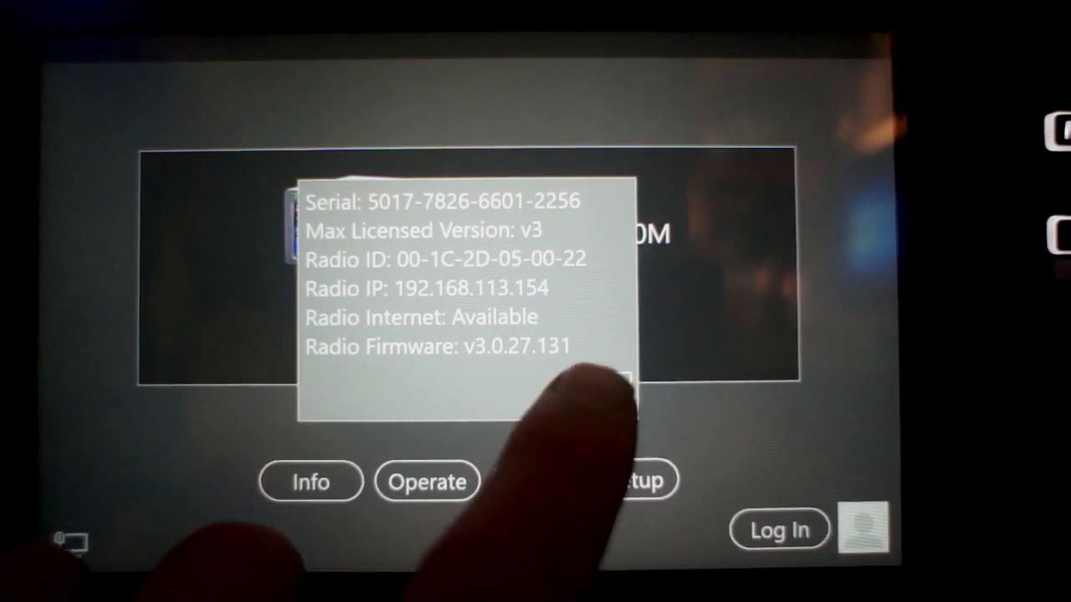
{"action": "left_click", "coordinate": [605, 394]}
Start operating the FLEX-6600M from its front panel, running version v3.0.27
{"action": "left_click", "coordinate": [426, 480]}
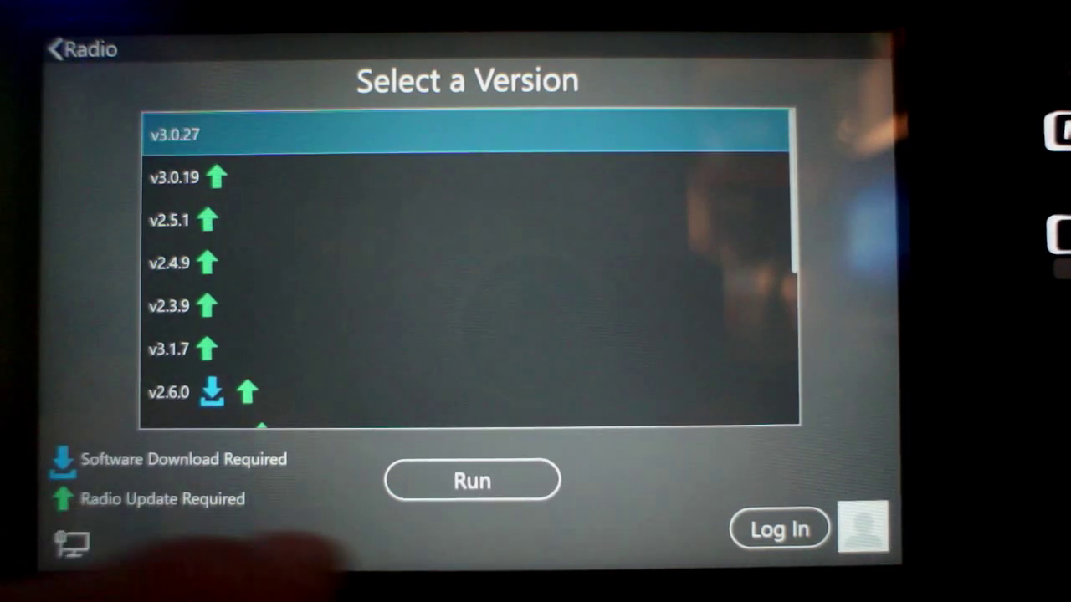
{"action": "left_click", "coordinate": [472, 480]}
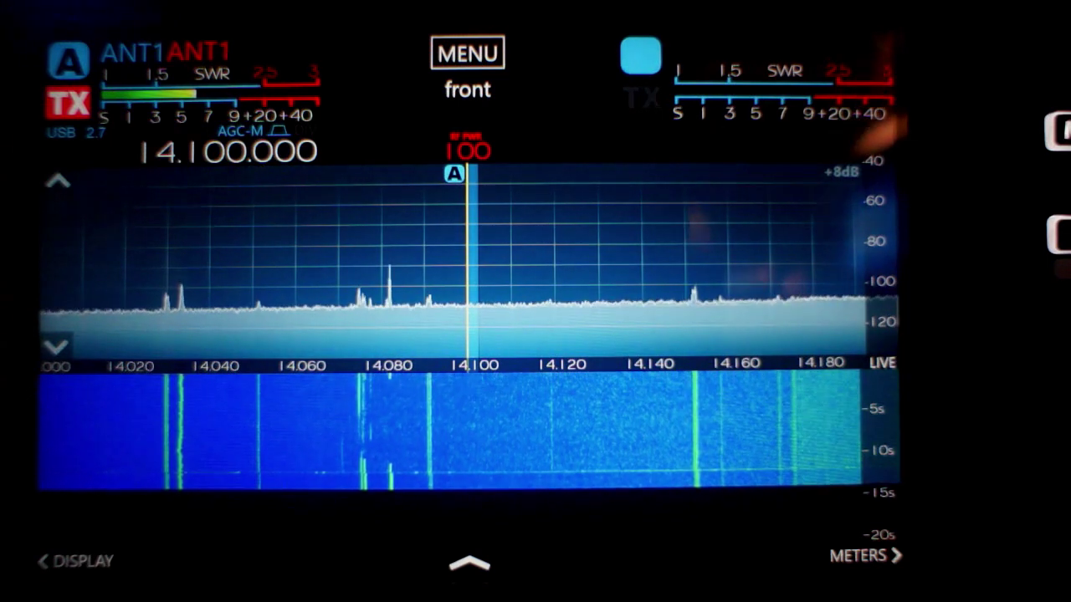
Look over the radio's front panel settings, TX Band Settings and multiFLEX page
{"action": "left_click", "coordinate": [467, 53]}
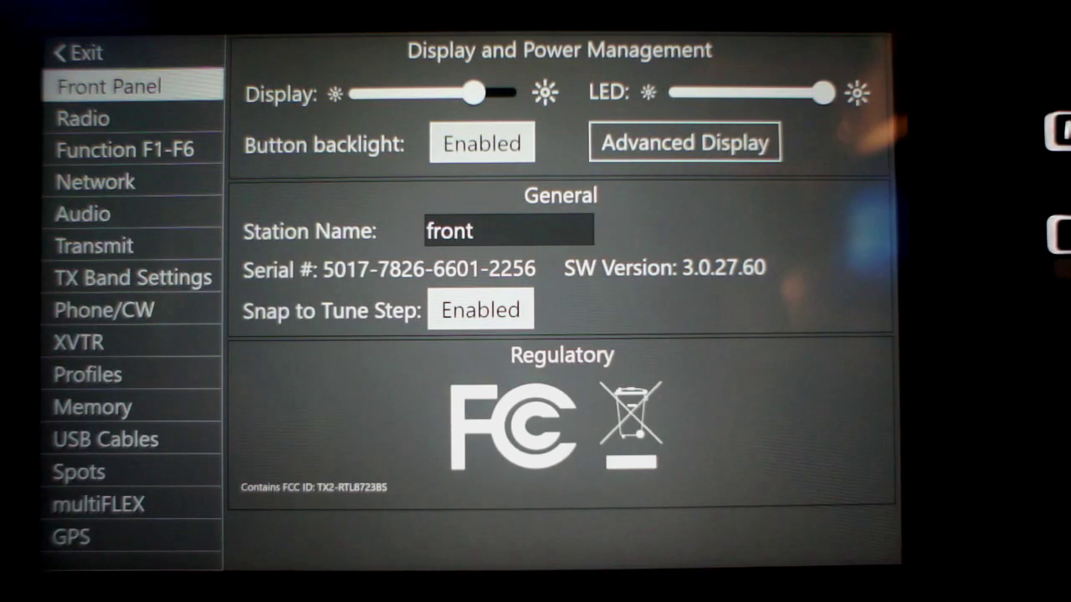
{"action": "left_click", "coordinate": [93, 278]}
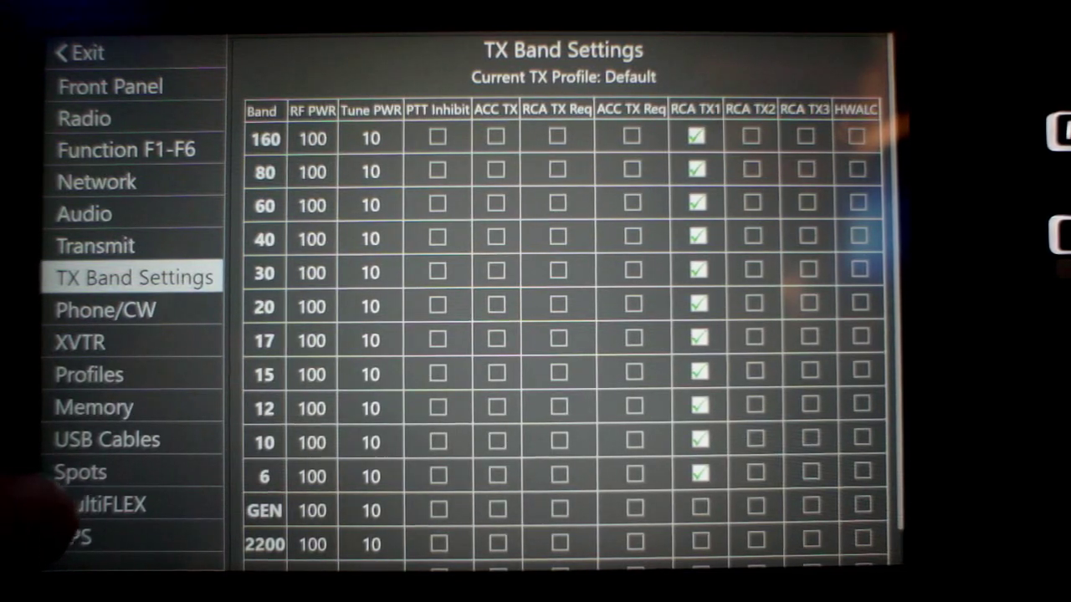
{"action": "left_click", "coordinate": [99, 504]}
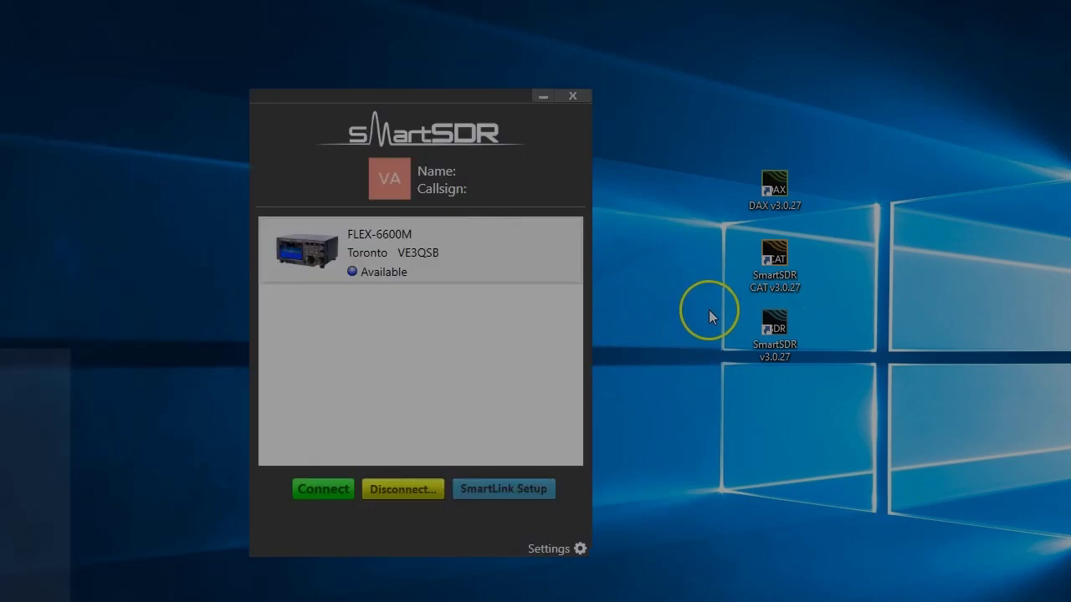
Connect to the FLEX-6600M from SmartSDR on the PC and show the multiFLEX Dashboard over the panadapter
{"action": "left_click", "coordinate": [378, 258]}
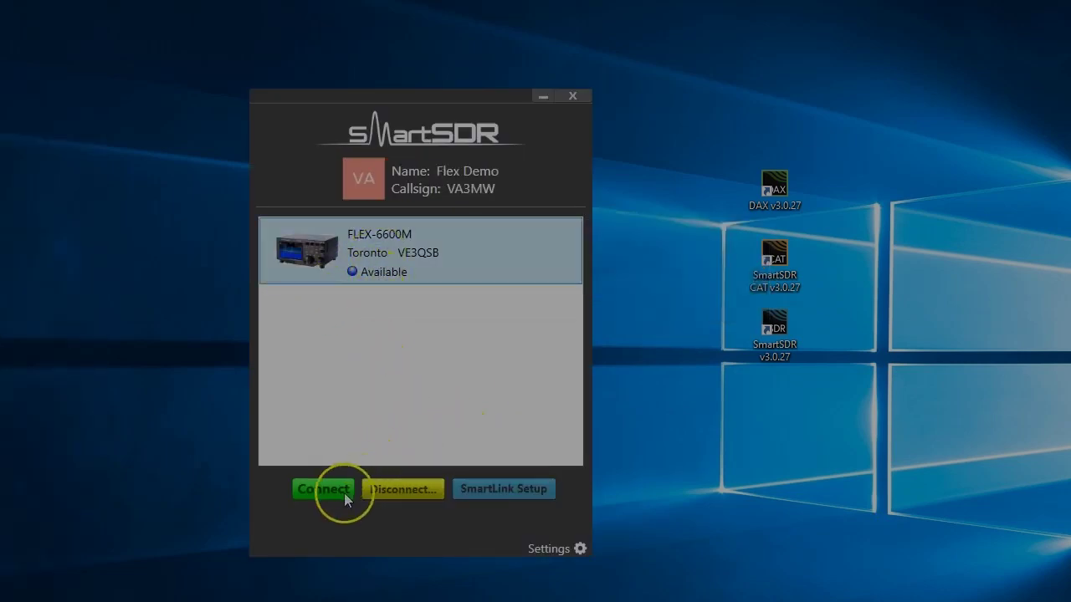
{"action": "left_click", "coordinate": [323, 488]}
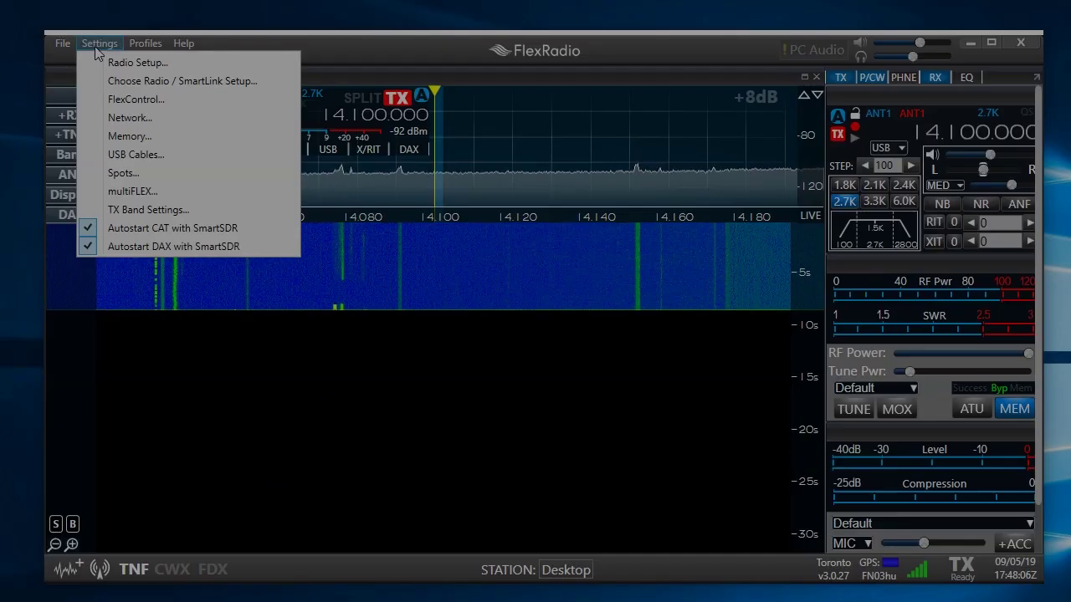
{"action": "left_click", "coordinate": [134, 192]}
{"action": "left_click_drag", "start_coordinate": [118, 103], "coordinate": [383, 183]}
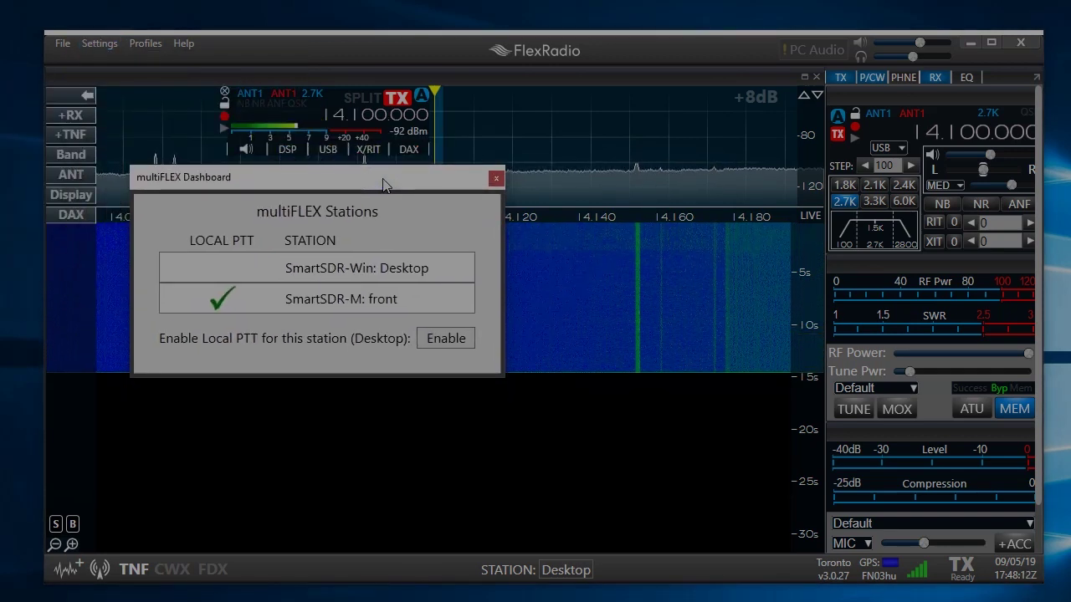